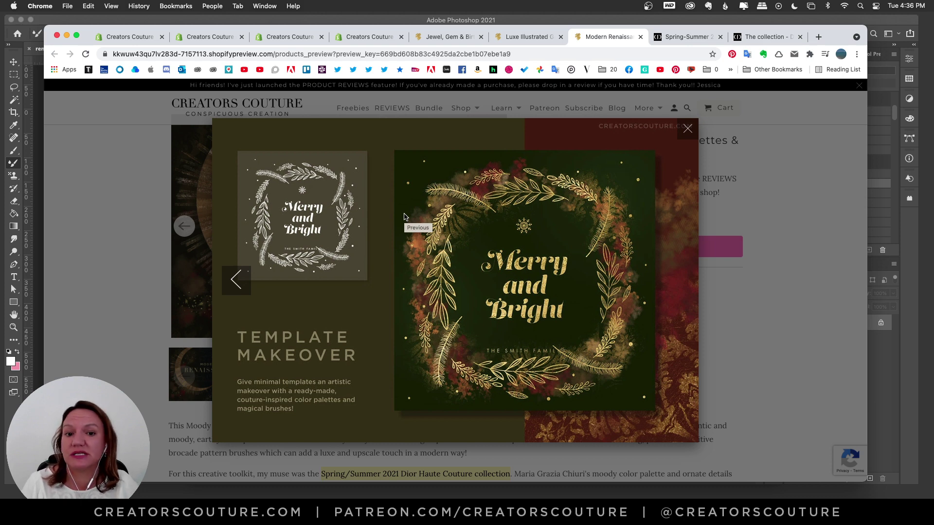
# - Switch from the browser product preview to Photoshop and bring the demo.psd document into view
pyautogui.click(403, 217)
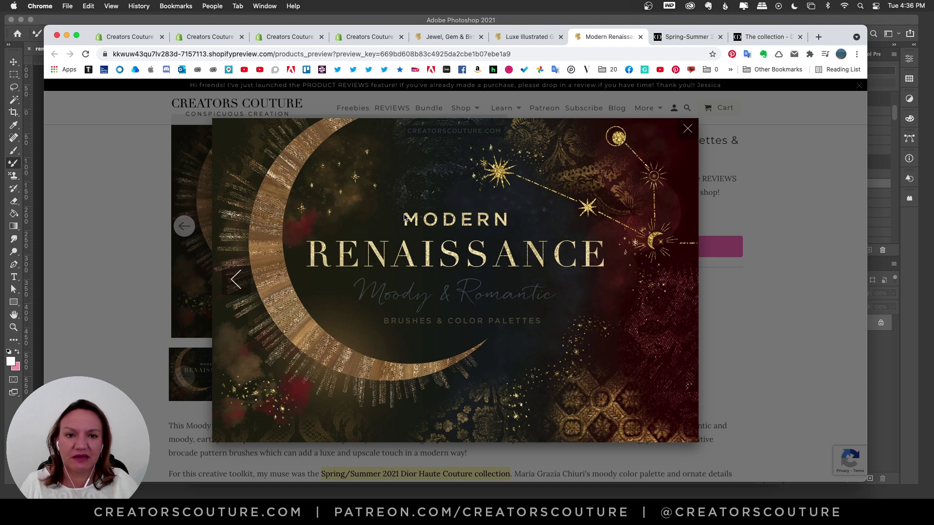
pyautogui.click(384, 493)
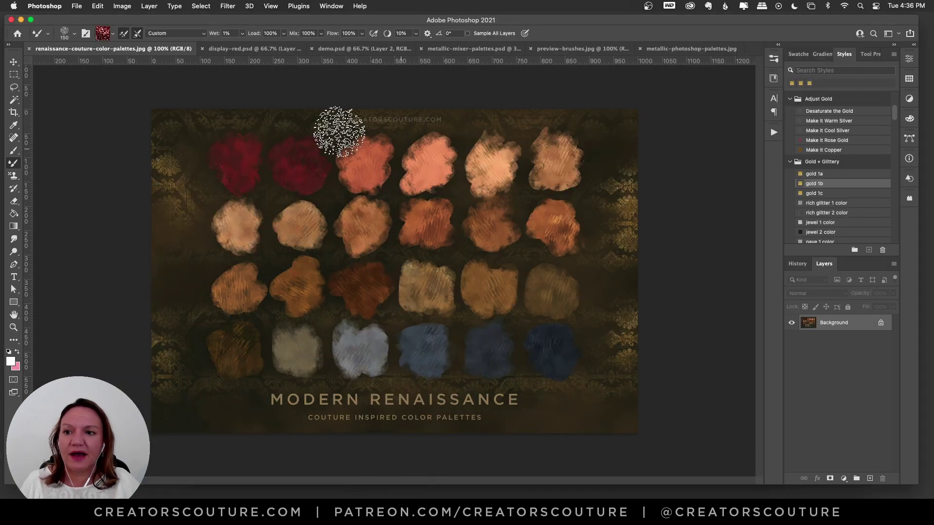
pyautogui.click(15, 62)
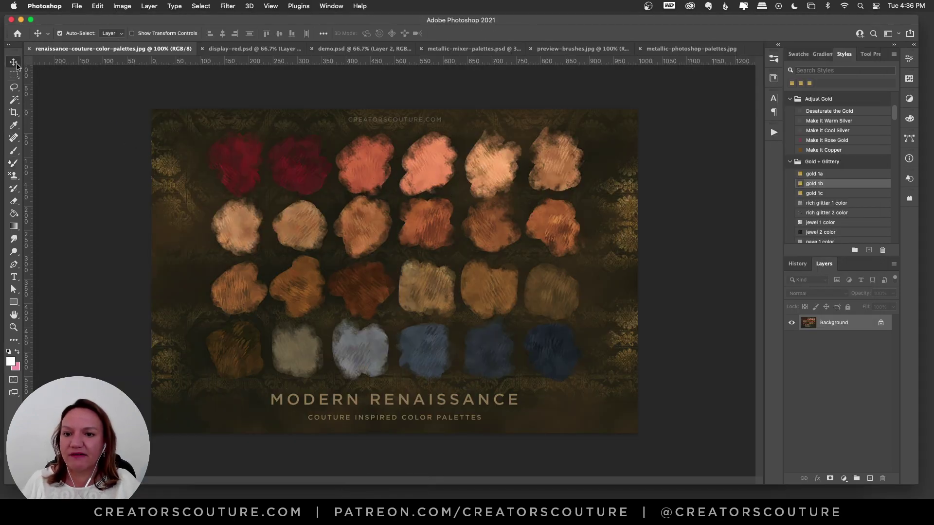
pyautogui.click(240, 44)
pyautogui.click(331, 48)
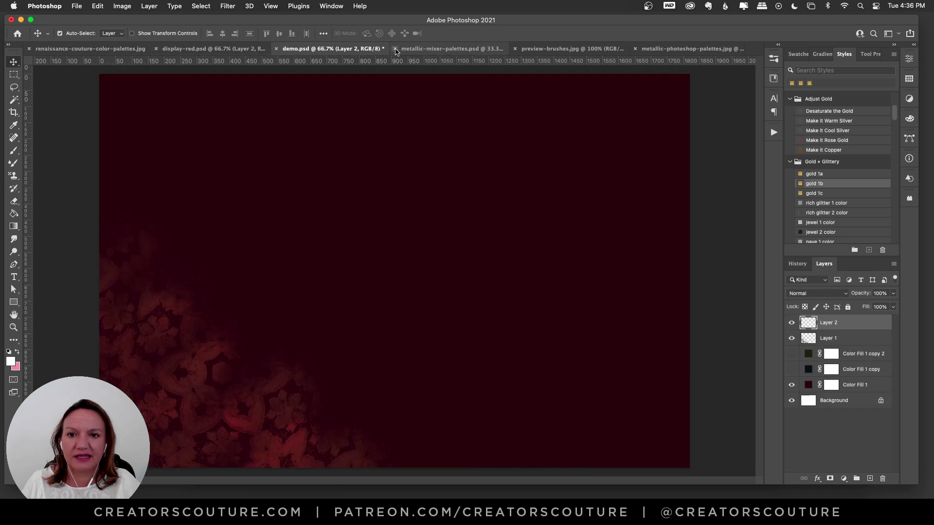
pyautogui.click(448, 49)
pyautogui.click(571, 48)
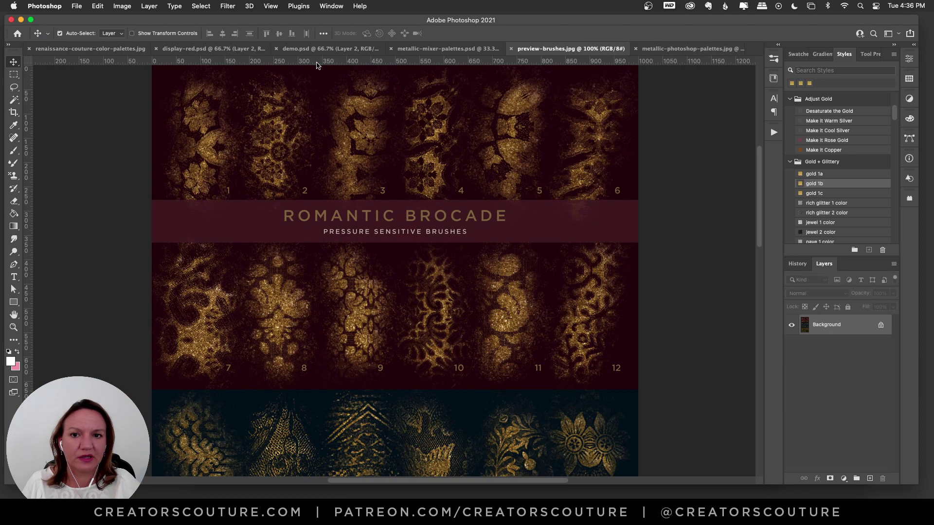
pyautogui.click(322, 48)
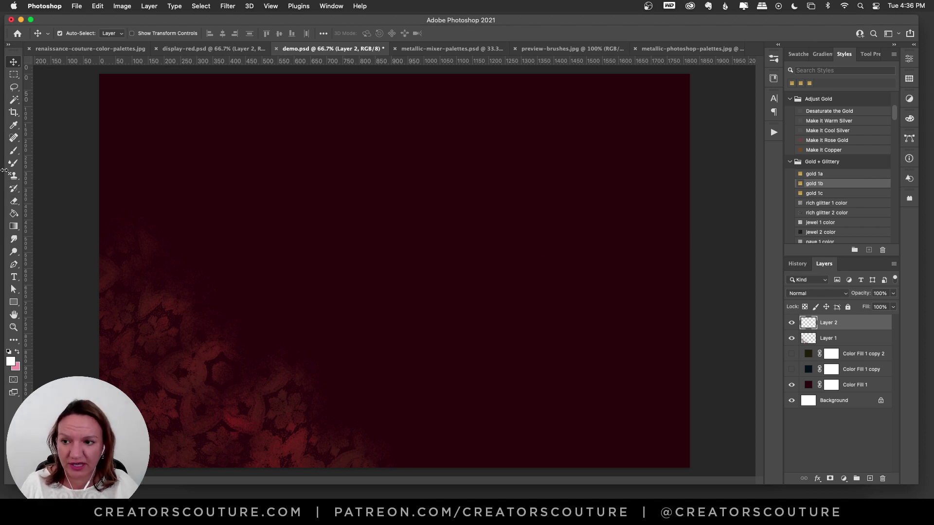
# - Display the Renaissance Brocade brush set and activate the Pattern Stamp tool
pyautogui.click(774, 58)
pyautogui.scroll(10, 714, 194)
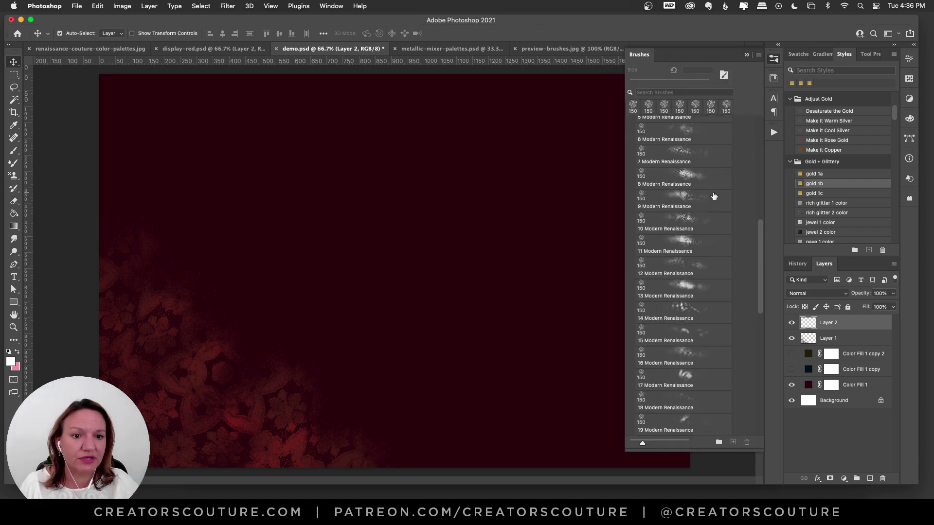
pyautogui.scroll(-2, 713, 197)
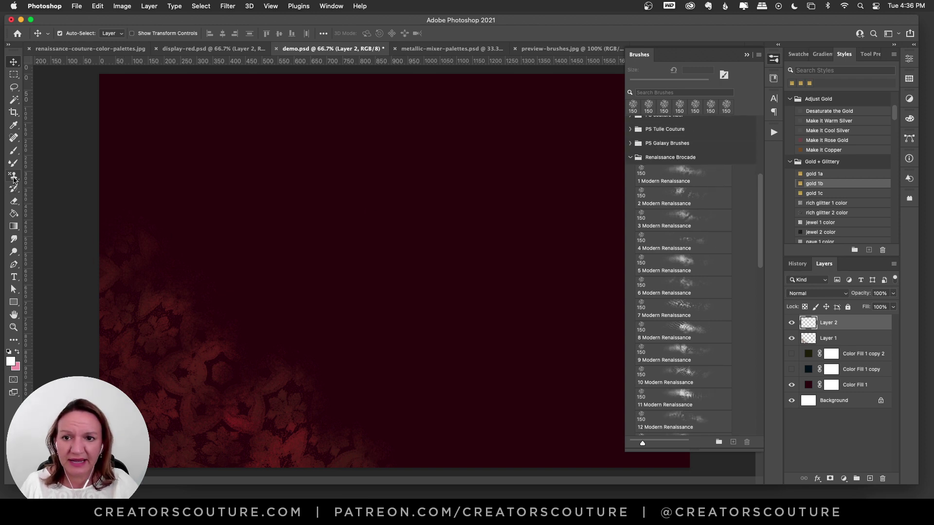
pyautogui.click(14, 179)
pyautogui.click(14, 180)
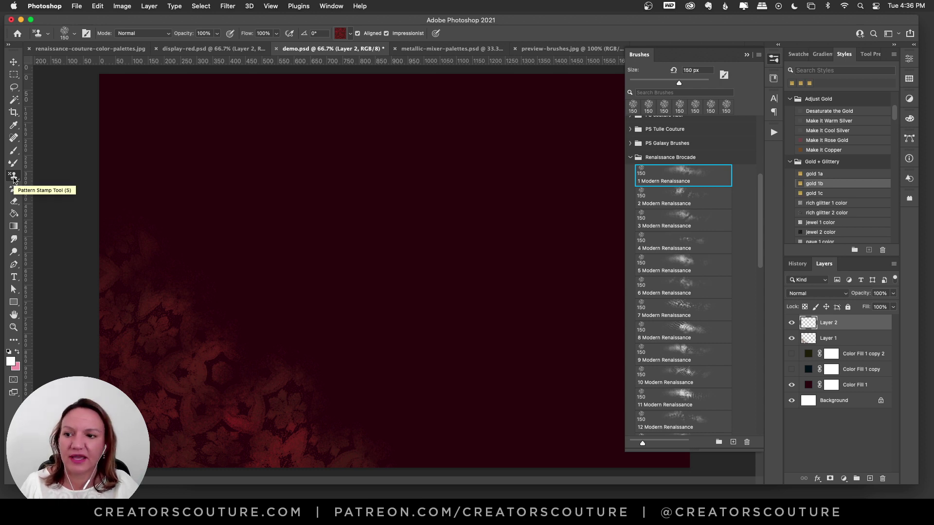
pyautogui.click(14, 179)
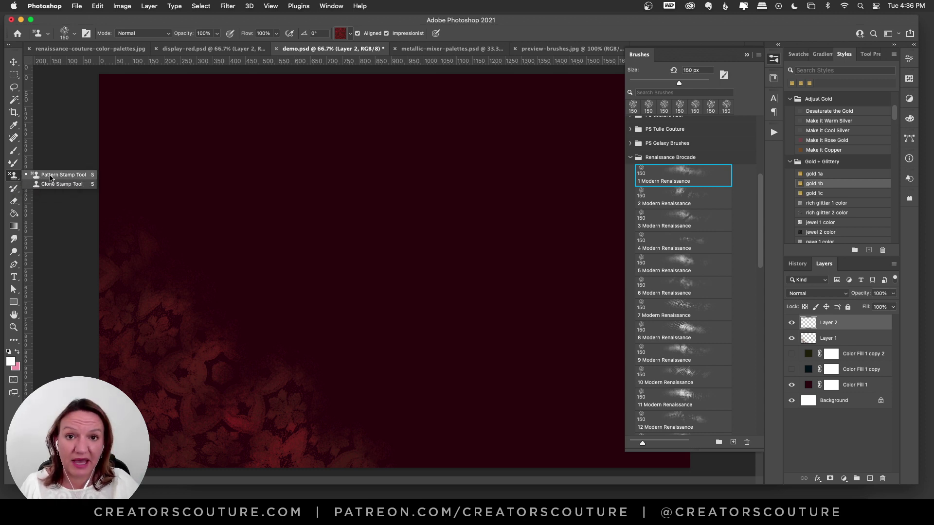
pyautogui.click(50, 179)
# - Configure the stamp with Aligned off, the first dark red Modern-Renaissance pattern and the 9 Modern Renaissance brush
pyautogui.click(357, 33)
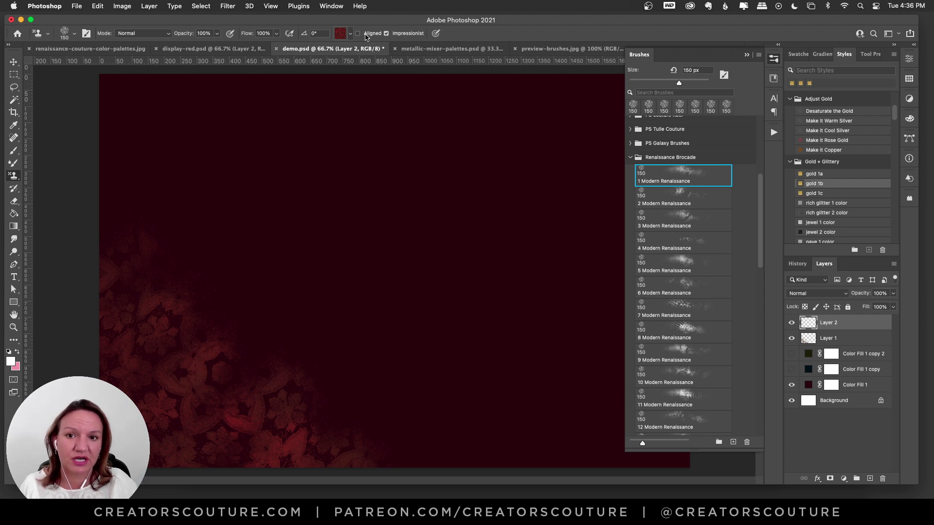
pyautogui.click(340, 34)
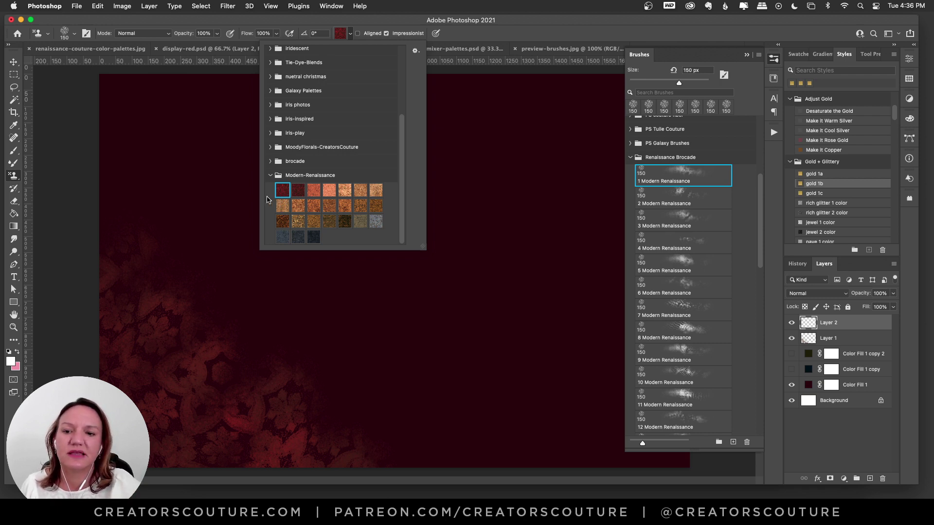
pyautogui.click(340, 35)
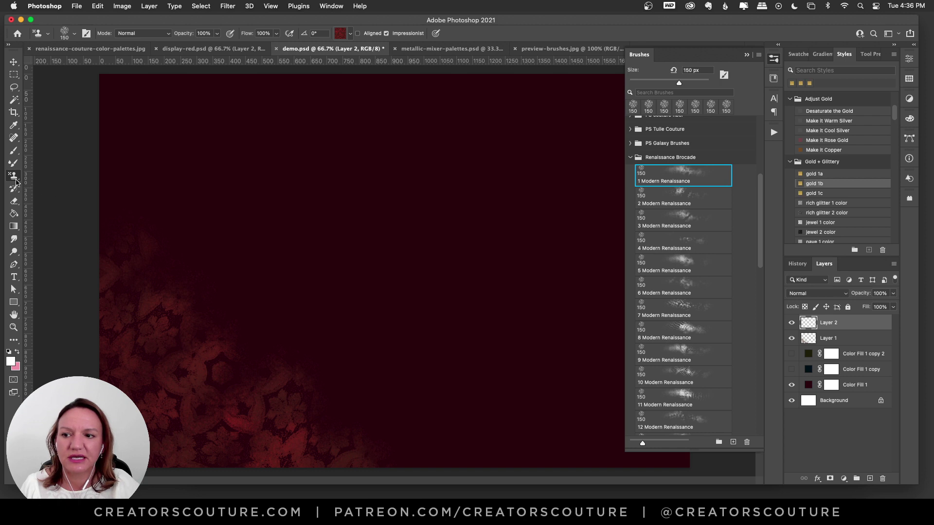
pyautogui.click(340, 33)
pyautogui.click(276, 187)
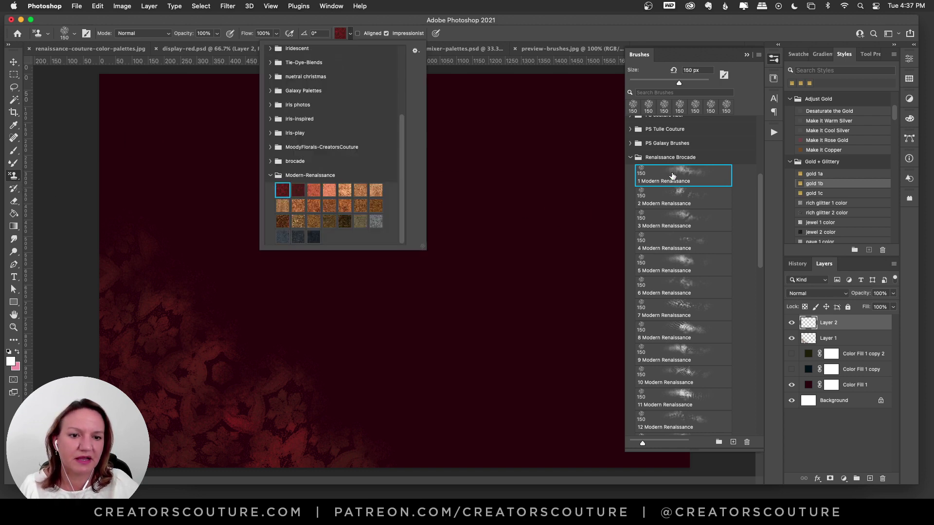
pyautogui.press('Return')
pyautogui.scroll(-5, 764, 250)
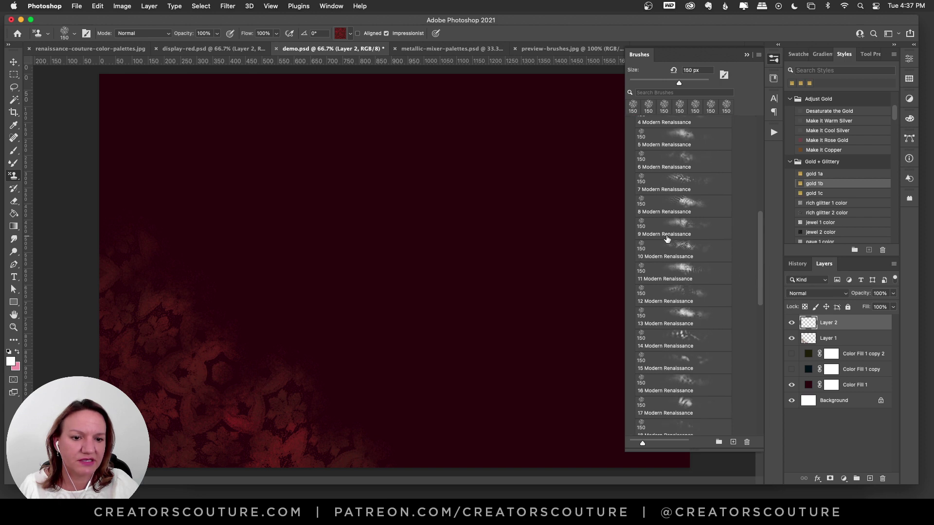
pyautogui.click(669, 225)
# - Clear the existing brocade artwork from Layer 1 and make Layer 2 active
pyautogui.click(829, 338)
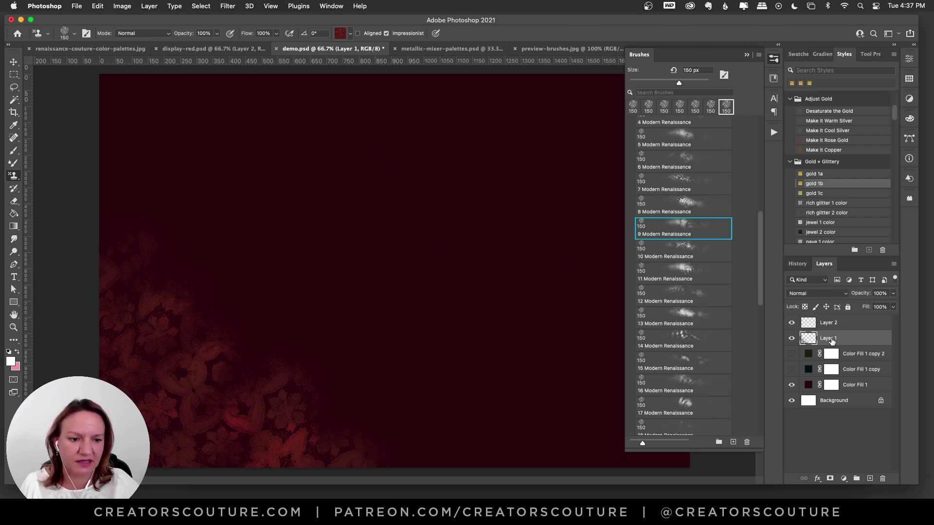
pyautogui.press('BackSpace')
pyautogui.click(836, 324)
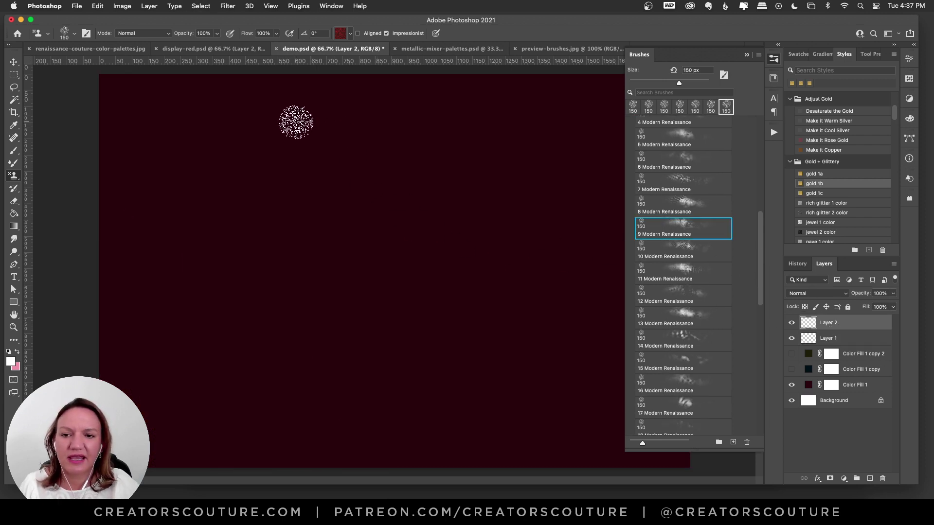
# - Paint brocade patches on Layer 2 with the dark red, coral and orange Modern-Renaissance patterns, and clear them from the layer
pyautogui.moveTo(298, 121)
pyautogui.mouseDown()
pyautogui.moveTo(337, 147)
pyautogui.moveTo(316, 243)
pyautogui.moveTo(455, 316)
pyautogui.mouseUp()
pyautogui.click(340, 33)
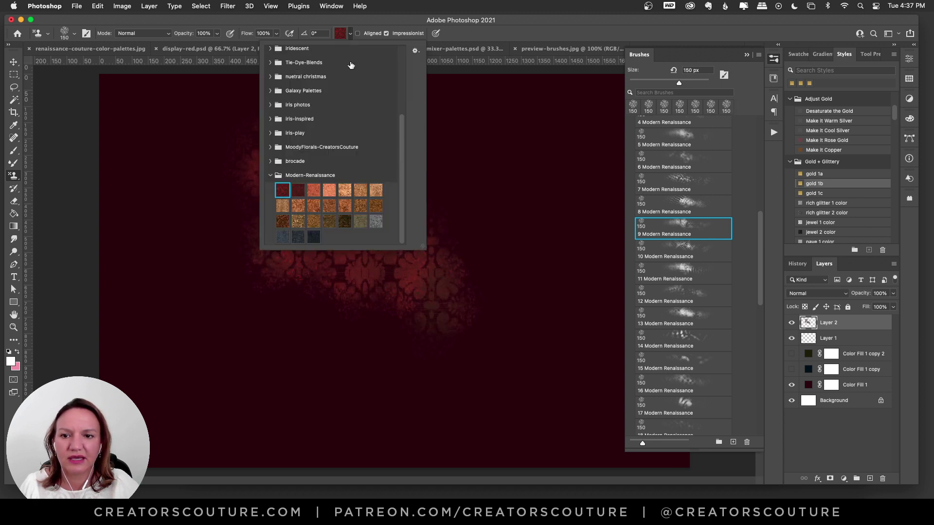
pyautogui.click(314, 190)
pyautogui.moveTo(465, 138)
pyautogui.mouseDown()
pyautogui.moveTo(429, 176)
pyautogui.moveTo(479, 220)
pyautogui.moveTo(511, 294)
pyautogui.mouseUp()
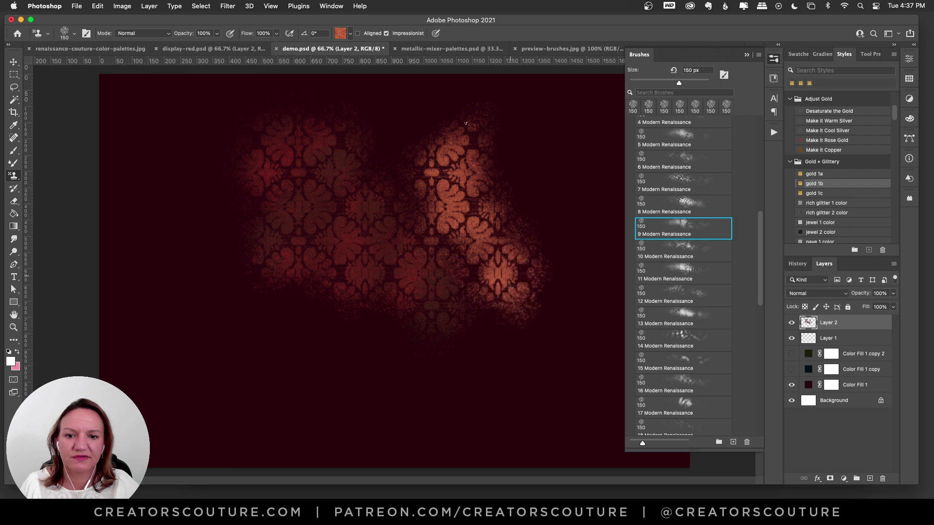
pyautogui.click(340, 33)
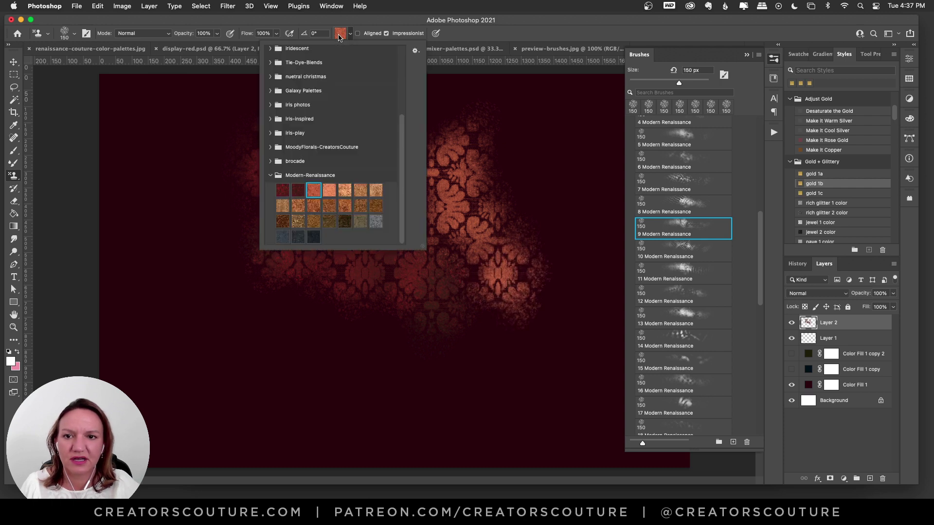
pyautogui.click(345, 206)
pyautogui.moveTo(230, 267)
pyautogui.mouseDown()
pyautogui.moveTo(249, 251)
pyautogui.moveTo(224, 331)
pyautogui.moveTo(300, 315)
pyautogui.moveTo(316, 347)
pyautogui.moveTo(380, 358)
pyautogui.mouseUp()
pyautogui.scroll(1, 381, 357)
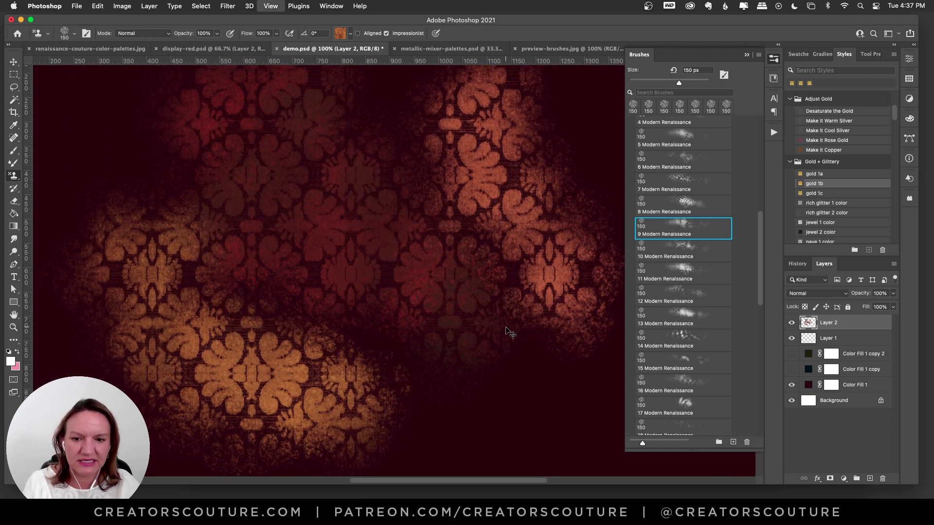
pyautogui.scroll(-1, 510, 328)
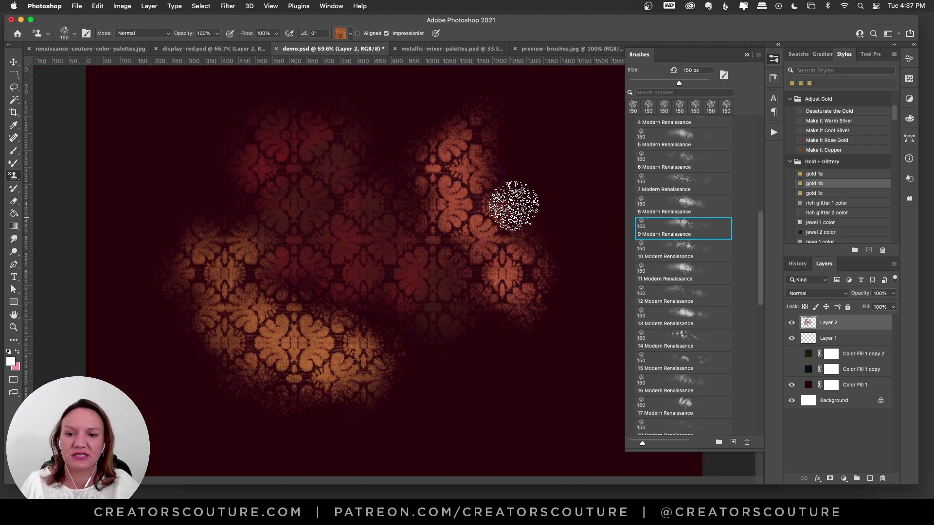
pyautogui.press('super+a')
pyautogui.press('Delete')
# - Choose the speckled gold swatch, second in the third row of the Modern-Renaissance patterns, for the stamp
pyautogui.click(341, 34)
pyautogui.click(298, 221)
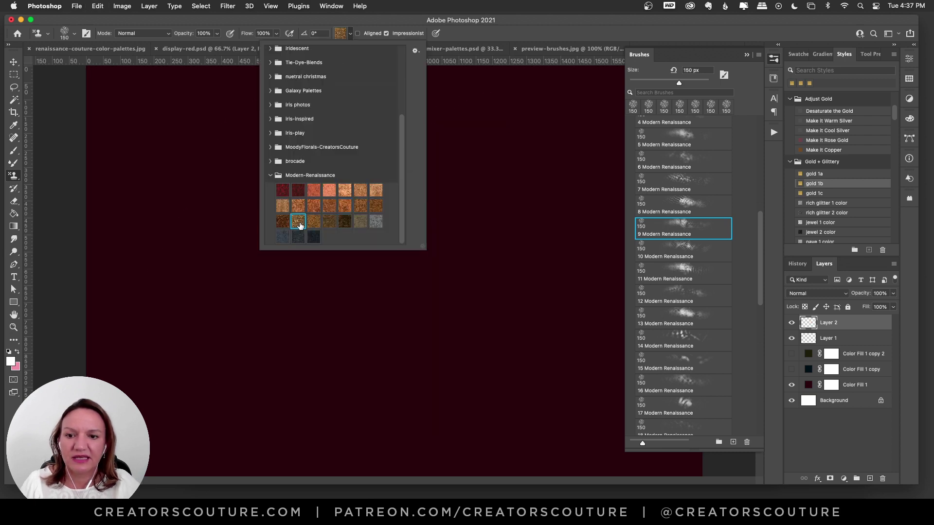
pyautogui.click(343, 35)
# - Show the Color Fill 1 copy and Color Fill 1 copy 2 layers, and make Layer 2 active
pyautogui.click(791, 370)
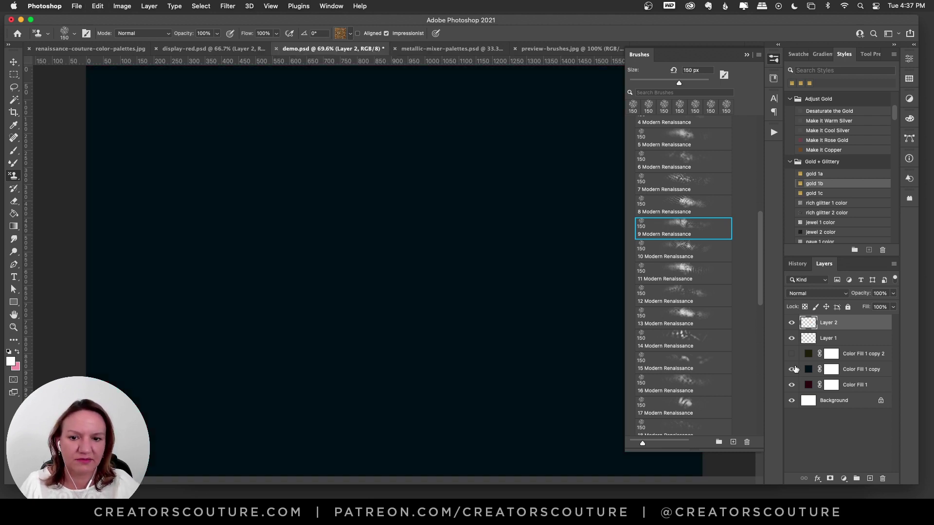
pyautogui.click(791, 354)
pyautogui.click(854, 356)
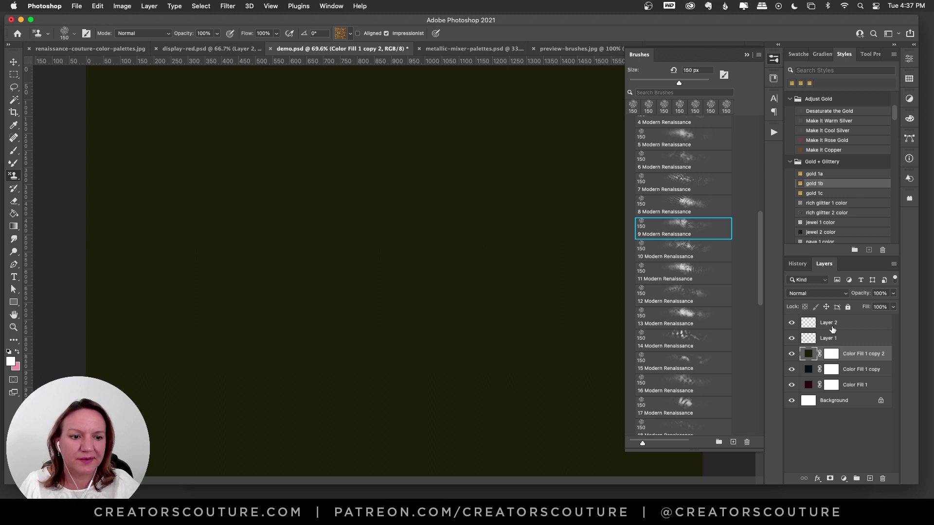
pyautogui.click(832, 326)
# - Build up overlapping gold brocade strokes in the middle of Layer 2 over the olive background, and clear them
pyautogui.moveTo(335, 128)
pyautogui.mouseDown()
pyautogui.moveTo(302, 167)
pyautogui.moveTo(349, 151)
pyautogui.moveTo(356, 172)
pyautogui.moveTo(328, 237)
pyautogui.moveTo(399, 172)
pyautogui.moveTo(365, 232)
pyautogui.moveTo(396, 225)
pyautogui.moveTo(407, 264)
pyautogui.moveTo(444, 282)
pyautogui.mouseUp()
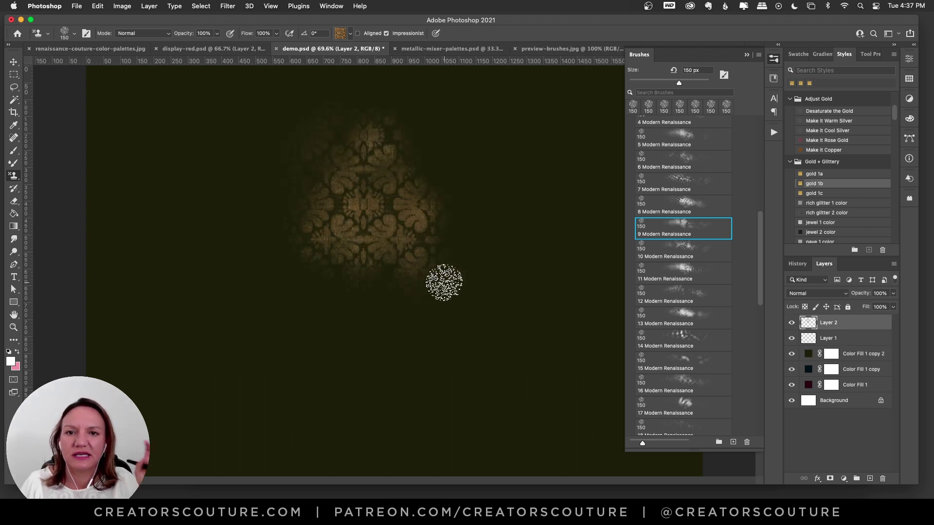
pyautogui.moveTo(382, 139)
pyautogui.mouseDown()
pyautogui.moveTo(345, 230)
pyautogui.moveTo(388, 229)
pyautogui.moveTo(409, 272)
pyautogui.mouseUp()
pyautogui.press('super+z')
pyautogui.press('super+z')
pyautogui.moveTo(378, 133)
pyautogui.mouseDown()
pyautogui.moveTo(358, 148)
pyautogui.moveTo(396, 168)
pyautogui.moveTo(369, 239)
pyautogui.moveTo(437, 213)
pyautogui.moveTo(422, 268)
pyautogui.moveTo(469, 254)
pyautogui.moveTo(464, 292)
pyautogui.moveTo(488, 318)
pyautogui.moveTo(445, 313)
pyautogui.moveTo(367, 265)
pyautogui.moveTo(320, 206)
pyautogui.moveTo(341, 256)
pyautogui.moveTo(427, 351)
pyautogui.mouseUp()
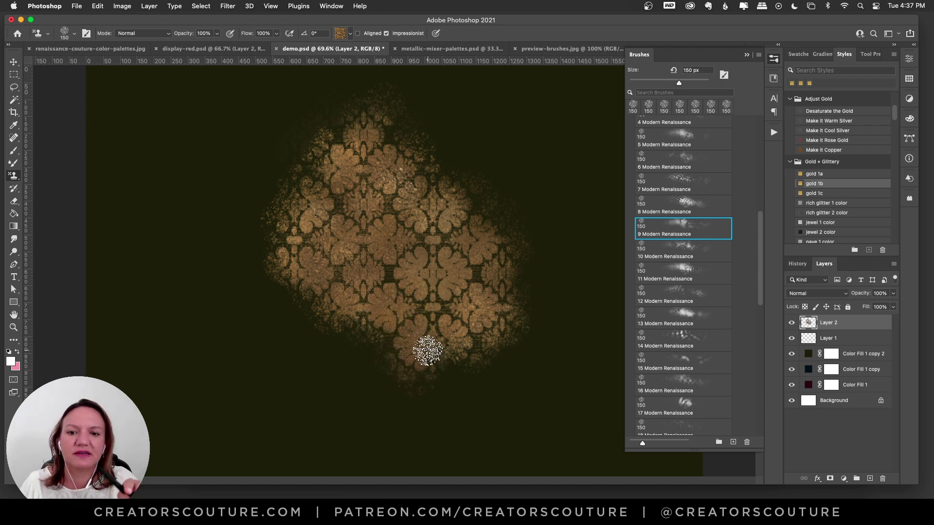
pyautogui.moveTo(357, 191)
pyautogui.mouseDown()
pyautogui.moveTo(365, 245)
pyautogui.moveTo(421, 263)
pyautogui.moveTo(434, 310)
pyautogui.moveTo(347, 253)
pyautogui.moveTo(425, 297)
pyautogui.mouseUp()
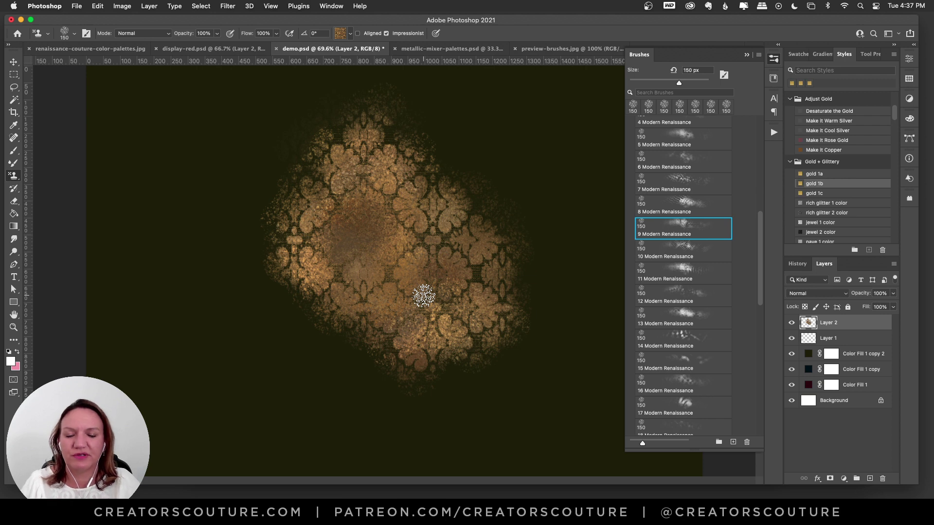
pyautogui.press('Delete')
# - Paint two separate gold brocade patches on Layer 2, clearing the layer after each one
pyautogui.moveTo(338, 150)
pyautogui.mouseDown()
pyautogui.moveTo(311, 194)
pyautogui.moveTo(392, 168)
pyautogui.moveTo(326, 283)
pyautogui.moveTo(413, 240)
pyautogui.moveTo(431, 256)
pyautogui.moveTo(382, 260)
pyautogui.moveTo(277, 234)
pyautogui.moveTo(325, 331)
pyautogui.moveTo(399, 359)
pyautogui.mouseUp()
pyautogui.press('Delete')
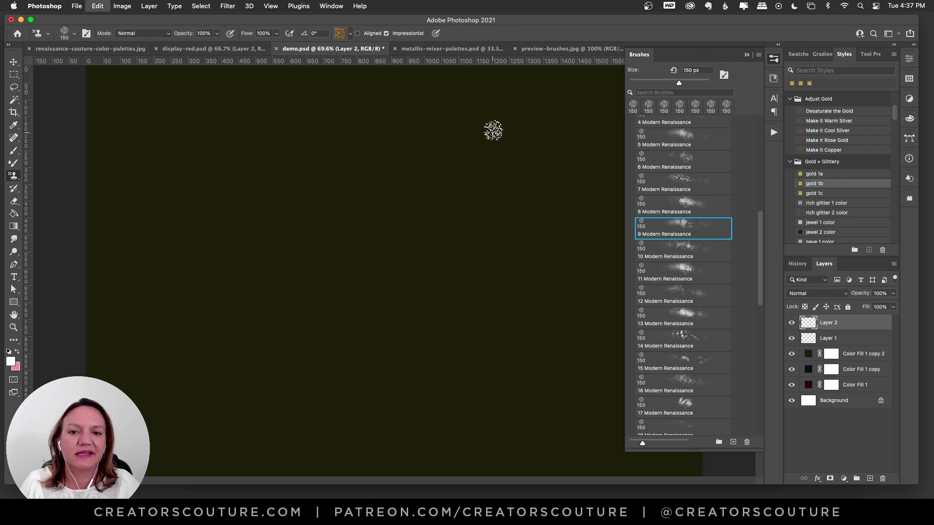
pyautogui.moveTo(494, 129)
pyautogui.mouseDown()
pyautogui.moveTo(473, 177)
pyautogui.moveTo(504, 220)
pyautogui.moveTo(472, 306)
pyautogui.moveTo(513, 334)
pyautogui.mouseUp()
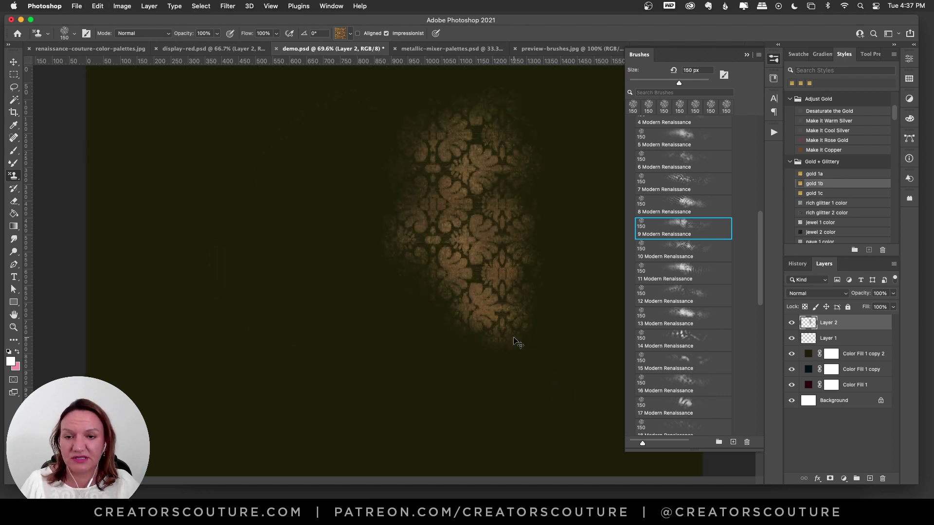
pyautogui.press('Delete')
# - Hide the olive Color Fill 1 copy 2 layer and select the dark blue Color Fill 1 copy layer
pyautogui.click(792, 354)
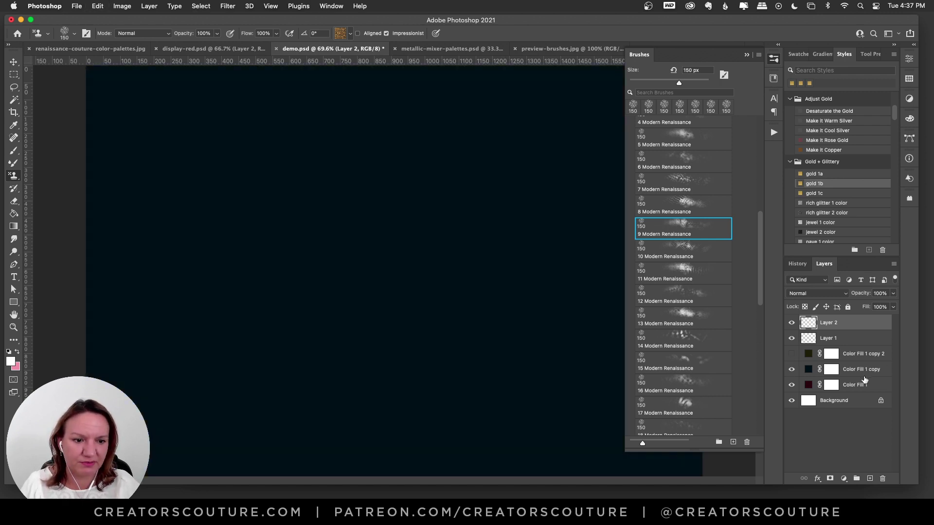
pyautogui.click(849, 371)
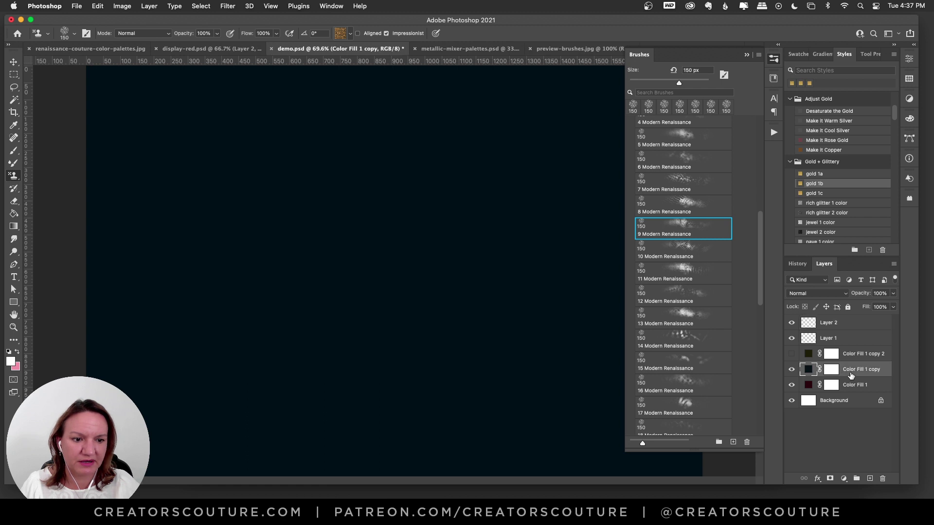
# - Look at the tools grouped with the Brush tool and activate the Mixer Brush tool
pyautogui.click(13, 165)
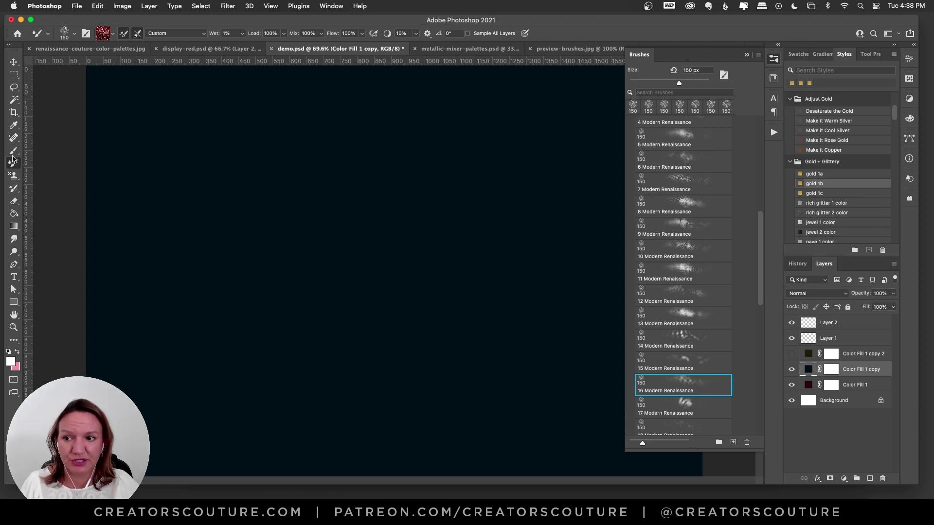
pyautogui.click(13, 151)
pyautogui.rightClick(21, 154)
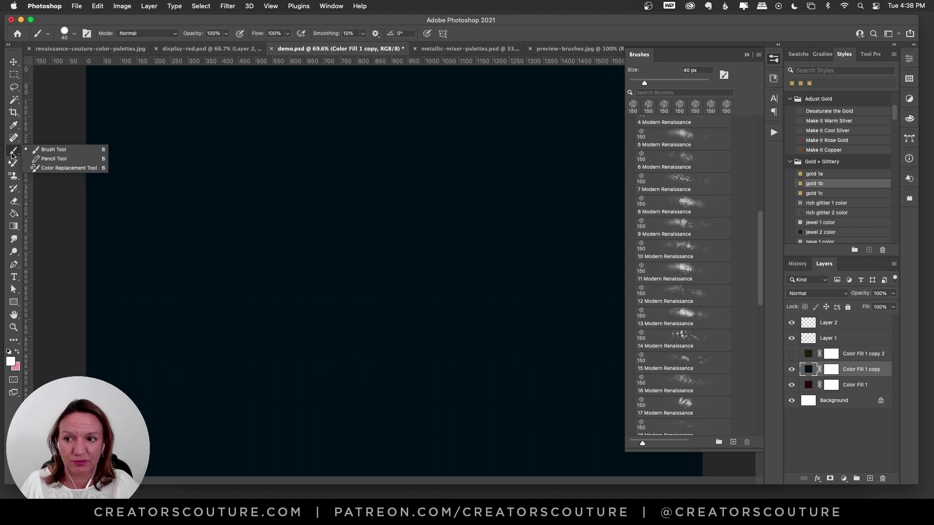
pyautogui.click(13, 163)
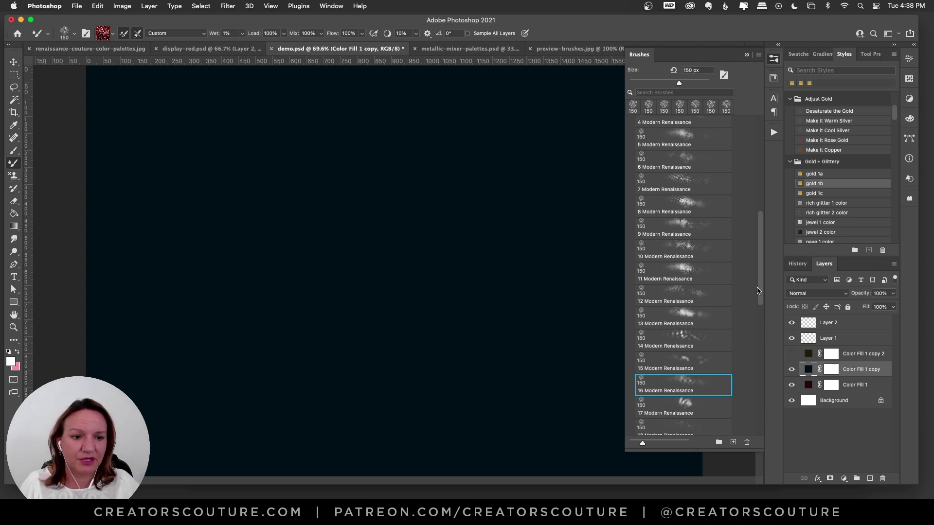
# - With the 17 Modern Renaissance brush chosen, sample the gold glitter swatch in metallic-mixer-palettes.psd and return to Layer 2 of demo.psd
pyautogui.scroll(-4, 757, 291)
pyautogui.click(676, 320)
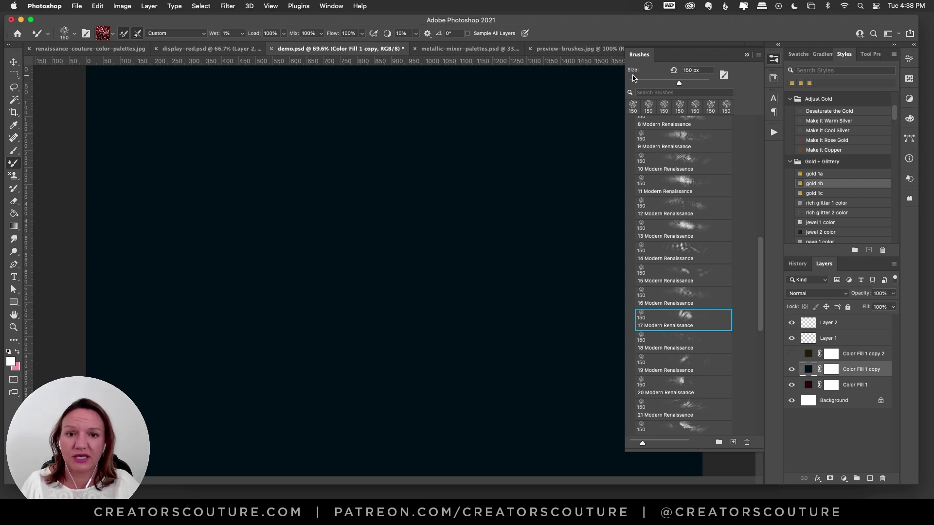
pyautogui.click(470, 48)
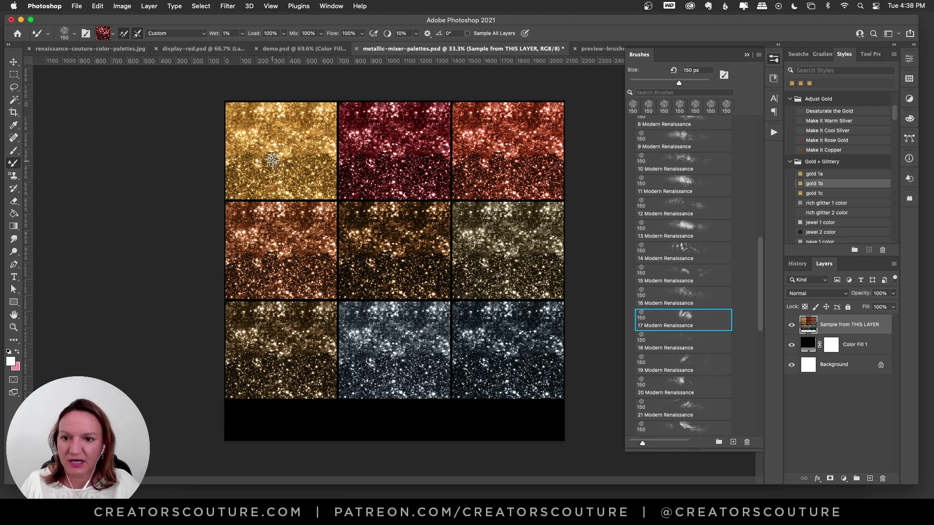
pyautogui.keyDown('alt'); pyautogui.click(276, 154); pyautogui.keyUp('alt')
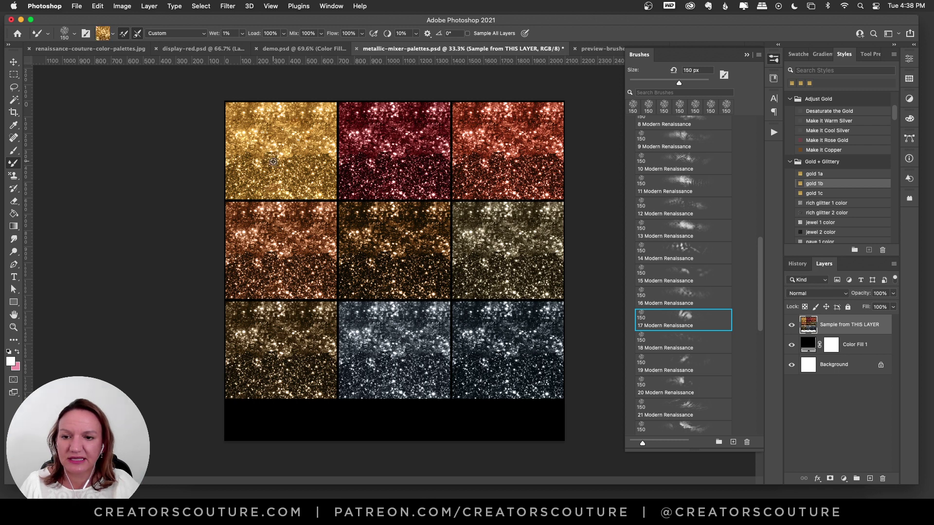
pyautogui.keyDown('alt'); pyautogui.click(277, 158); pyautogui.keyUp('alt')
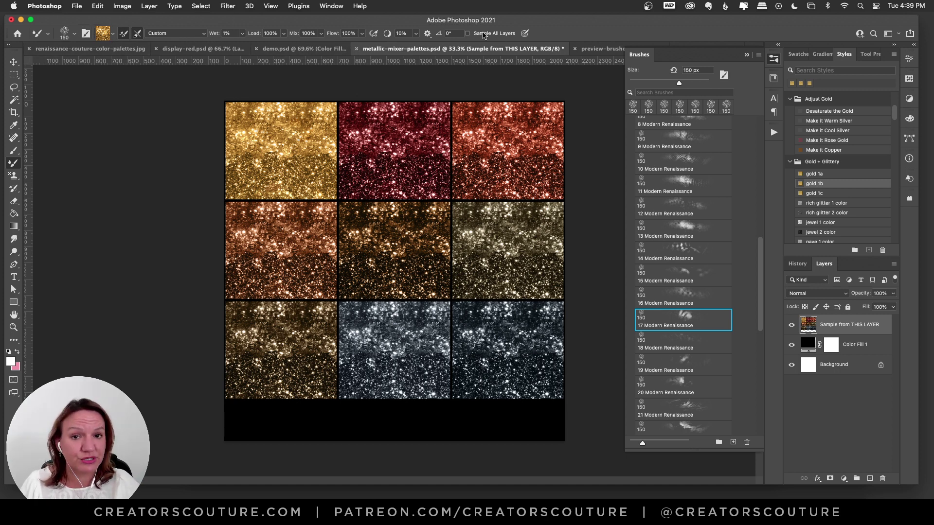
pyautogui.click(287, 51)
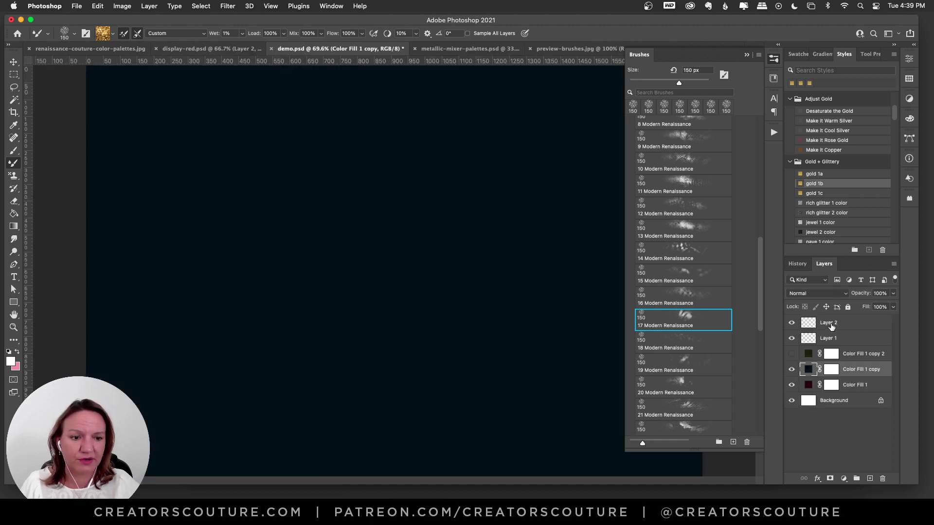
pyautogui.click(831, 324)
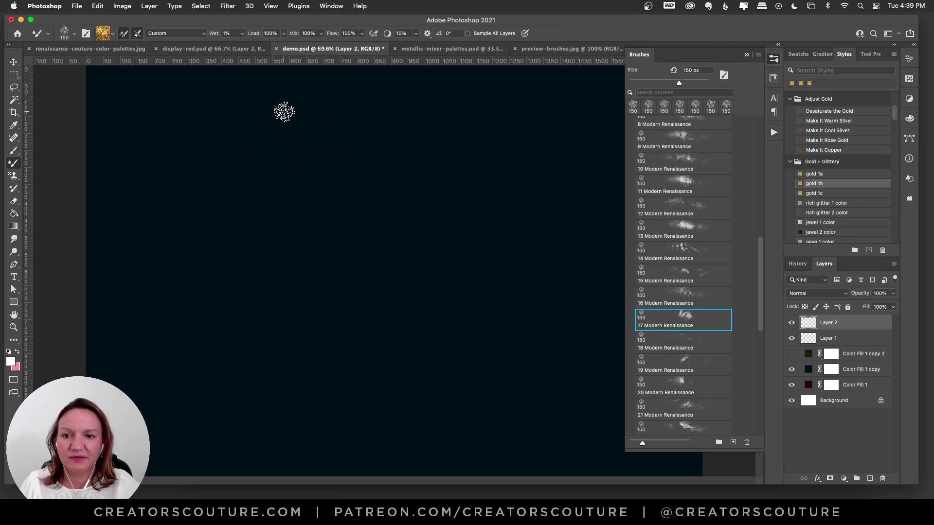
# - Try several gold brocade strokes in the middle of Layer 2 with the 17 Modern Renaissance brush, undoing each one
pyautogui.moveTo(266, 135)
pyautogui.mouseDown()
pyautogui.moveTo(262, 169)
pyautogui.moveTo(323, 130)
pyautogui.moveTo(262, 210)
pyautogui.moveTo(346, 181)
pyautogui.moveTo(309, 260)
pyautogui.moveTo(370, 201)
pyautogui.moveTo(413, 176)
pyautogui.mouseUp()
pyautogui.hotkey('ctrl', 'z')
pyautogui.moveTo(302, 163)
pyautogui.mouseDown()
pyautogui.moveTo(264, 184)
pyautogui.moveTo(323, 163)
pyautogui.moveTo(276, 249)
pyautogui.moveTo(355, 197)
pyautogui.moveTo(339, 264)
pyautogui.moveTo(408, 223)
pyautogui.moveTo(375, 302)
pyautogui.mouseUp()
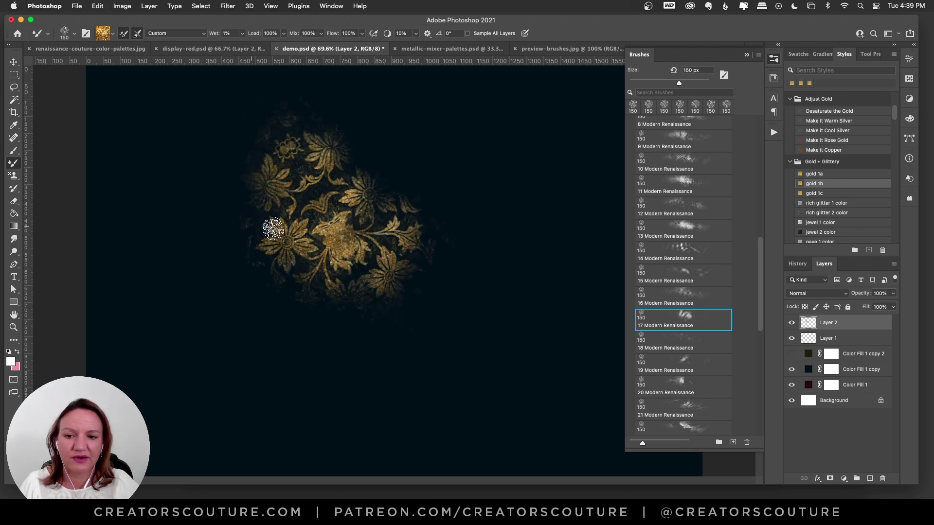
pyautogui.hotkey('ctrl', 'z')
pyautogui.moveTo(315, 129)
pyautogui.mouseDown()
pyautogui.moveTo(269, 205)
pyautogui.moveTo(361, 146)
pyautogui.moveTo(297, 258)
pyautogui.moveTo(390, 184)
pyautogui.moveTo(346, 285)
pyautogui.moveTo(409, 306)
pyautogui.moveTo(441, 338)
pyautogui.mouseUp()
pyautogui.hotkey('ctrl', 'z')
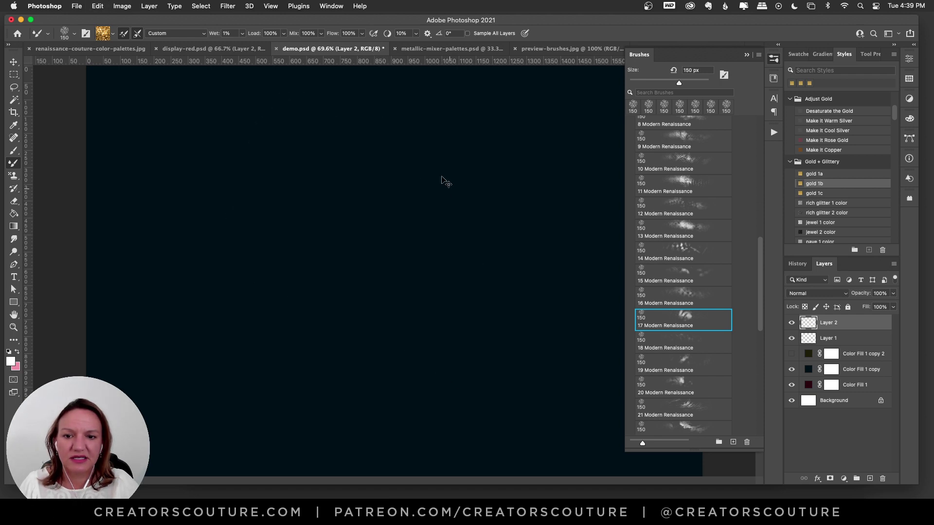
pyautogui.moveTo(441, 152)
pyautogui.mouseDown()
pyautogui.moveTo(429, 197)
pyautogui.moveTo(378, 235)
pyautogui.moveTo(318, 305)
pyautogui.moveTo(361, 339)
pyautogui.moveTo(338, 388)
pyautogui.mouseUp()
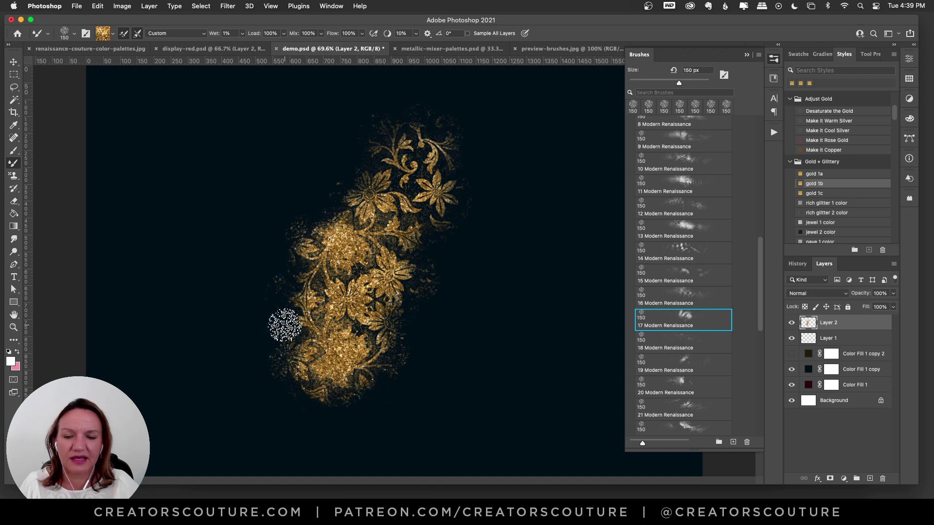
pyautogui.press('cmd+z')
# - Test the 18, 12 and 10 Modern Renaissance brushes with gold strokes on Layer 2, undoing every stroke
pyautogui.click(681, 343)
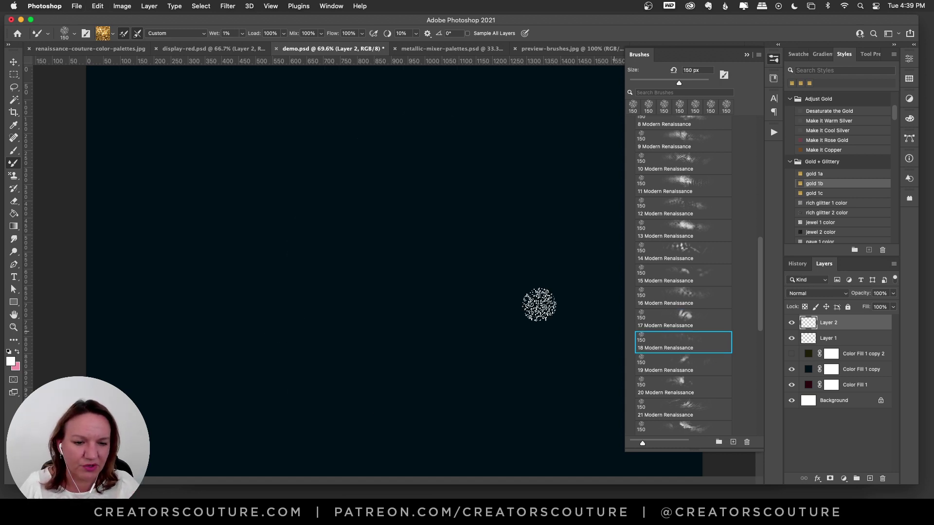
pyautogui.moveTo(331, 142)
pyautogui.mouseDown()
pyautogui.moveTo(309, 212)
pyautogui.moveTo(333, 238)
pyautogui.moveTo(385, 209)
pyautogui.moveTo(440, 240)
pyautogui.mouseUp()
pyautogui.press('cmd+z')
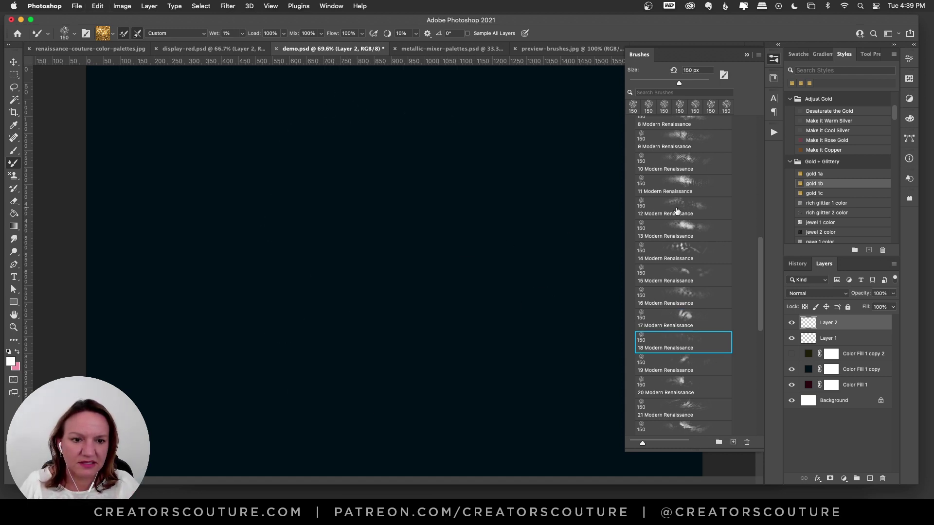
pyautogui.click(676, 209)
pyautogui.moveTo(373, 117)
pyautogui.mouseDown()
pyautogui.moveTo(348, 168)
pyautogui.moveTo(383, 184)
pyautogui.moveTo(438, 261)
pyautogui.mouseUp()
pyautogui.press('cmd+z')
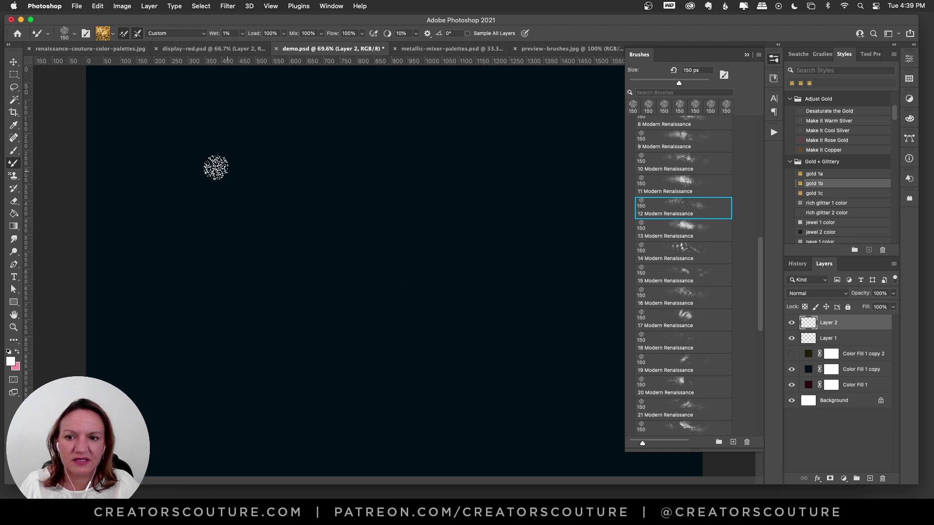
pyautogui.moveTo(214, 143)
pyautogui.mouseDown()
pyautogui.moveTo(277, 184)
pyautogui.moveTo(228, 297)
pyautogui.mouseUp()
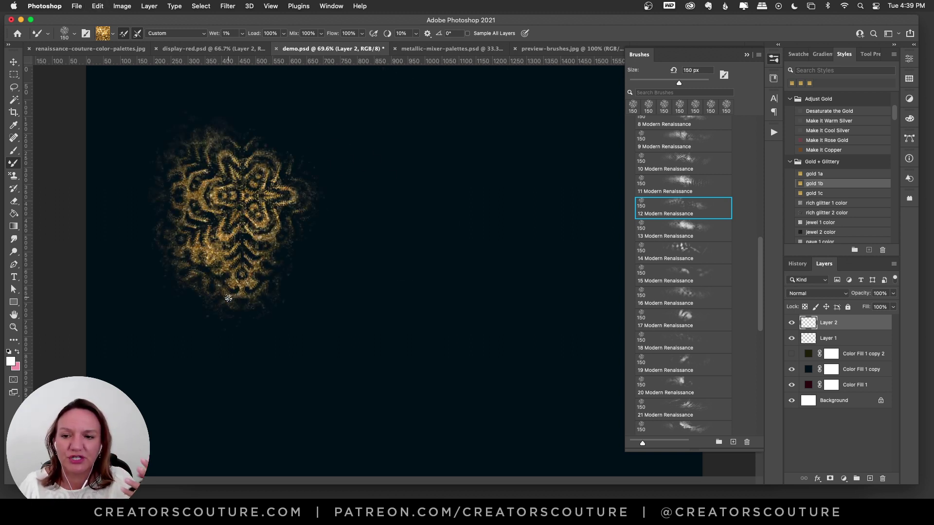
pyautogui.press('super+z')
pyautogui.click(678, 167)
pyautogui.moveTo(461, 156)
pyautogui.mouseDown()
pyautogui.moveTo(409, 194)
pyautogui.moveTo(477, 223)
pyautogui.moveTo(488, 266)
pyautogui.moveTo(494, 285)
pyautogui.mouseUp()
pyautogui.press('super+z')
# - Choose the 22 Modern Renaissance brush, undo a first test stroke, and paint a large gold floral brocade area on Layer 2
pyautogui.scroll(-4, 686, 340)
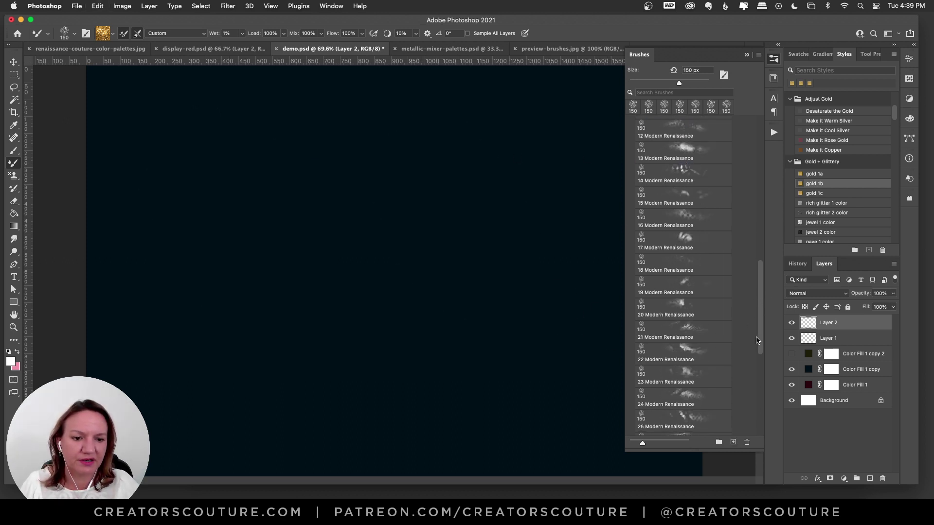
pyautogui.click(686, 341)
pyautogui.moveTo(323, 160)
pyautogui.mouseDown()
pyautogui.moveTo(298, 235)
pyautogui.moveTo(335, 262)
pyautogui.moveTo(384, 263)
pyautogui.moveTo(401, 318)
pyautogui.moveTo(465, 254)
pyautogui.moveTo(382, 141)
pyautogui.moveTo(242, 253)
pyautogui.moveTo(203, 299)
pyautogui.mouseUp()
pyautogui.press('super+z')
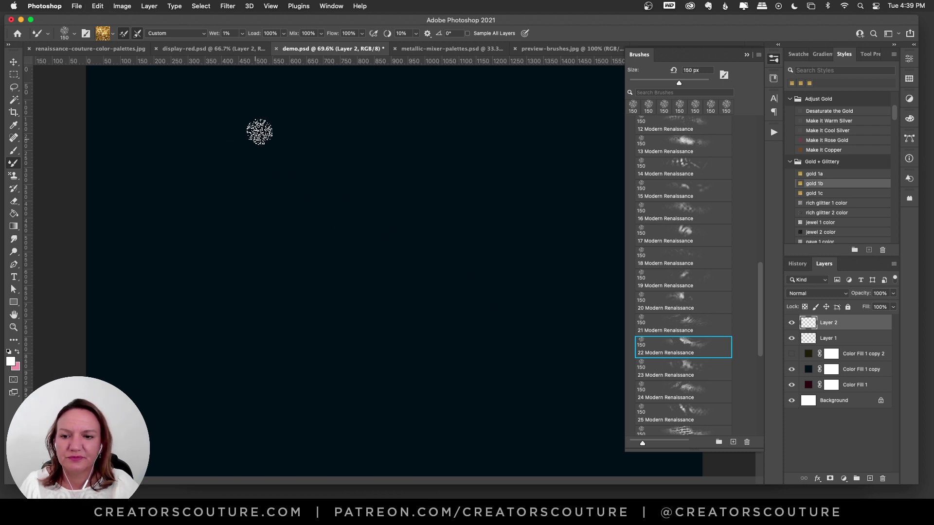
pyautogui.moveTo(190, 193)
pyautogui.mouseDown()
pyautogui.moveTo(321, 138)
pyautogui.moveTo(205, 313)
pyautogui.moveTo(392, 163)
pyautogui.moveTo(290, 322)
pyautogui.moveTo(437, 285)
pyautogui.moveTo(411, 400)
pyautogui.mouseUp()
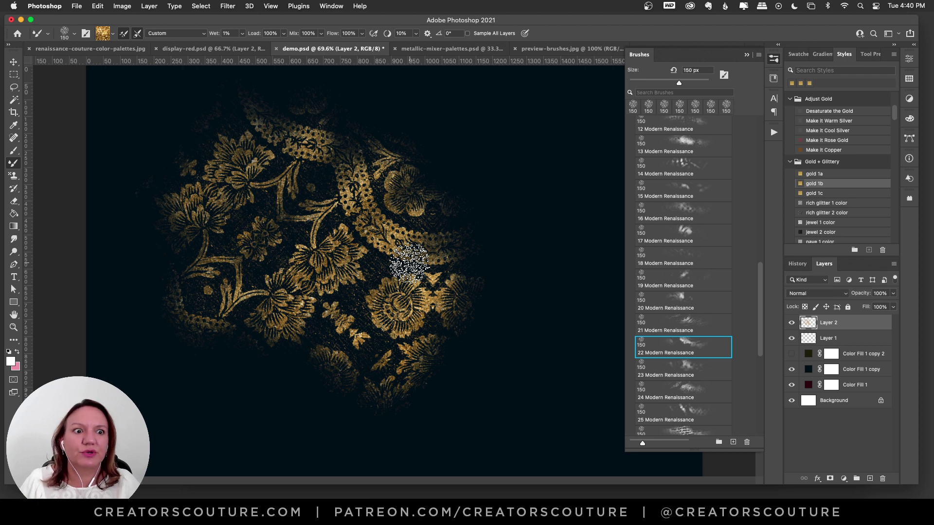
# - Apply the gold 1b style to the painted brocade on Layer 2, and undo it
pyautogui.click(812, 185)
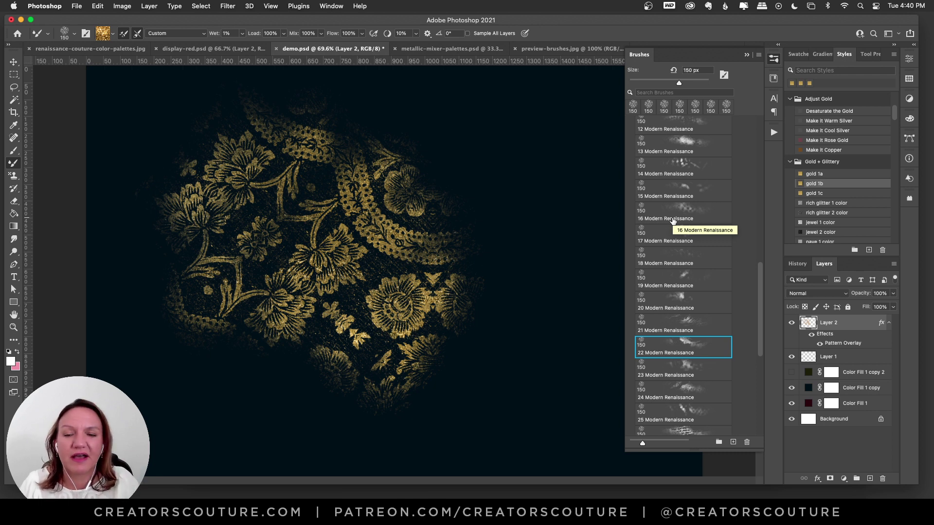
pyautogui.press('super+z')
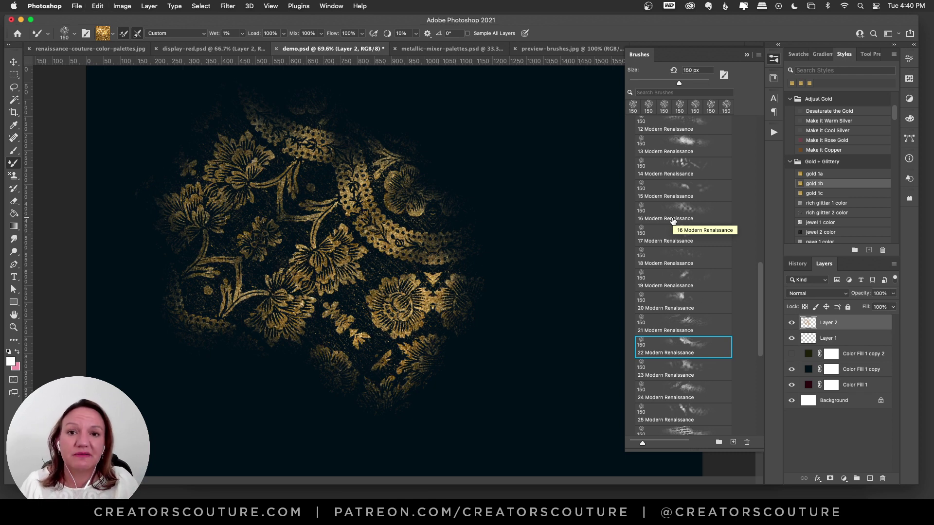
# - Paint more gold floral brocade patches on Layer 2, including one at 100% zoom, clearing the layer after each
pyautogui.moveTo(467, 171)
pyautogui.mouseDown()
pyautogui.moveTo(441, 166)
pyautogui.moveTo(460, 213)
pyautogui.moveTo(503, 254)
pyautogui.moveTo(478, 353)
pyautogui.moveTo(403, 355)
pyautogui.moveTo(332, 396)
pyautogui.mouseUp()
pyautogui.press('Delete')
pyautogui.moveTo(215, 156)
pyautogui.mouseDown()
pyautogui.moveTo(177, 202)
pyautogui.moveTo(224, 213)
pyautogui.moveTo(221, 262)
pyautogui.moveTo(245, 264)
pyautogui.moveTo(285, 239)
pyautogui.moveTo(291, 264)
pyautogui.moveTo(316, 277)
pyautogui.moveTo(259, 320)
pyautogui.moveTo(227, 217)
pyautogui.moveTo(154, 303)
pyautogui.moveTo(167, 189)
pyautogui.moveTo(172, 215)
pyautogui.moveTo(237, 247)
pyautogui.mouseUp()
pyautogui.press('Delete')
pyautogui.press('super+1')
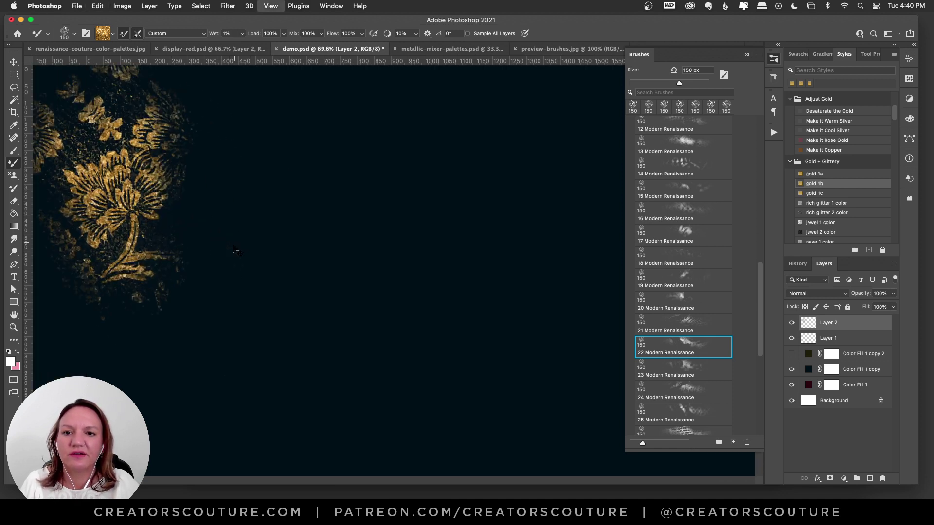
pyautogui.moveTo(258, 150)
pyautogui.mouseDown()
pyautogui.moveTo(389, 165)
pyautogui.moveTo(441, 243)
pyautogui.moveTo(507, 259)
pyautogui.mouseUp()
pyautogui.press('Delete')
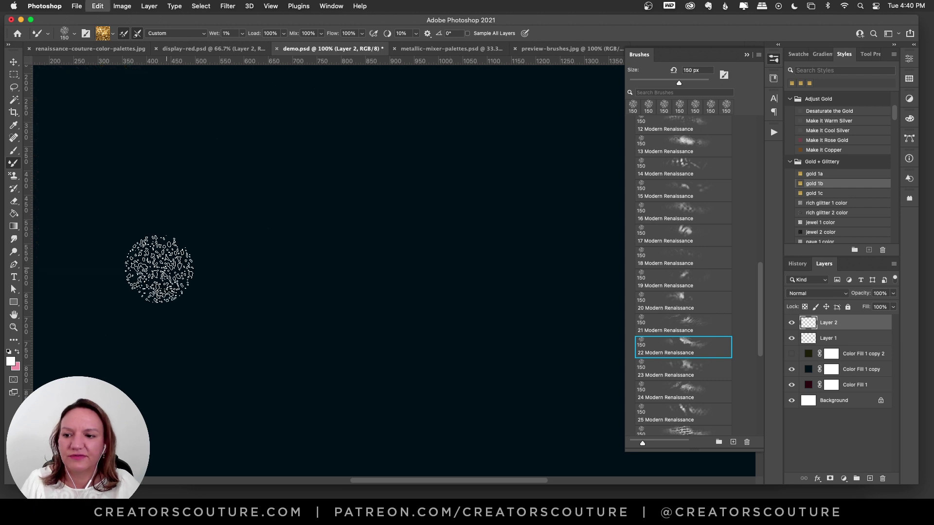
# - Using the Mixer Brush at 66.7% zoom, paint a gold floral brocade patch along the left side of Layer 2
pyautogui.press('z')
pyautogui.keyDown('alt'); pyautogui.click(285, 233); pyautogui.keyUp('alt')
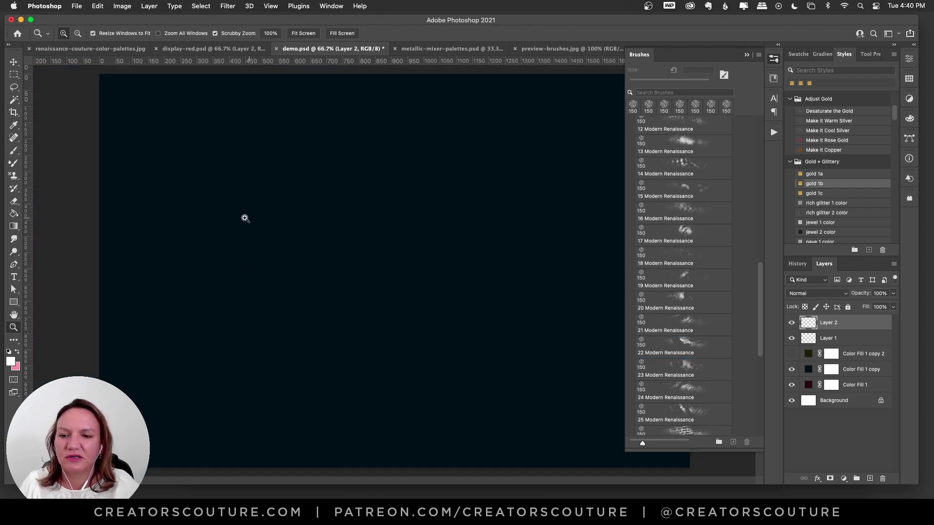
pyautogui.click(14, 163)
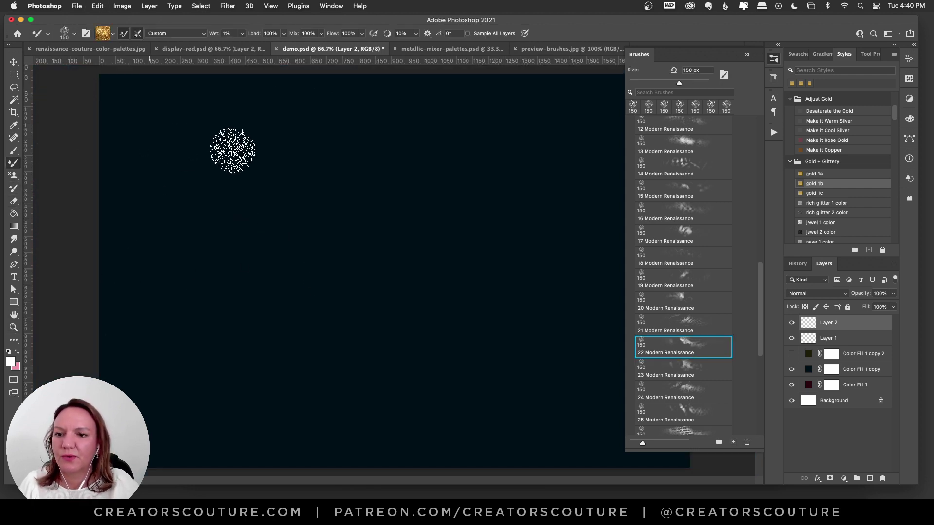
pyautogui.moveTo(230, 150)
pyautogui.mouseDown()
pyautogui.moveTo(209, 282)
pyautogui.moveTo(261, 271)
pyautogui.mouseUp()
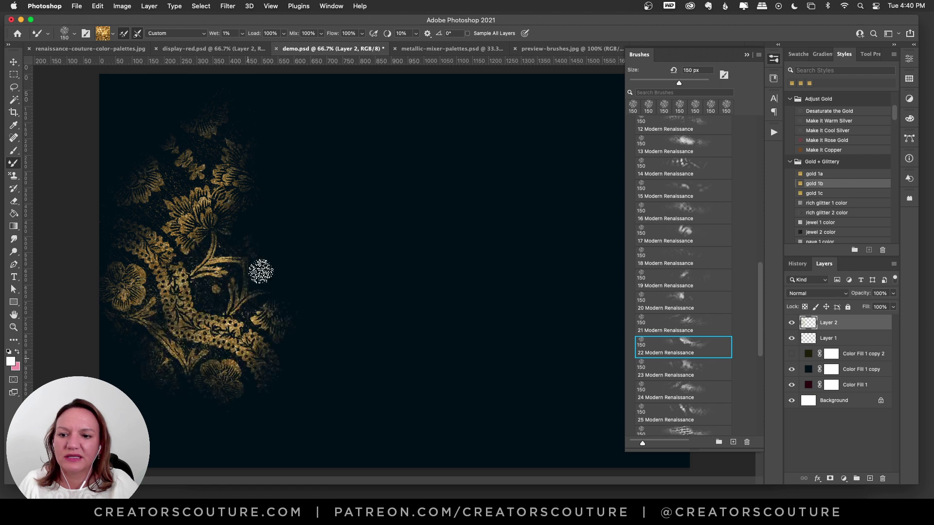
# - Switch to display-red.psd and try a gold stroke near the bottom middle with the 31 Modern Renaissance brush, undoing it
pyautogui.click(90, 49)
pyautogui.click(235, 53)
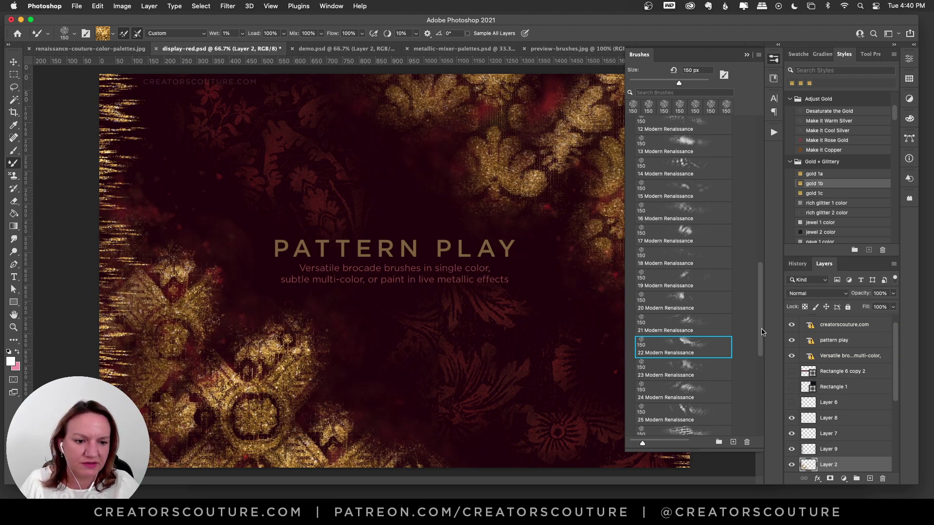
pyautogui.scroll(-6, 691, 329)
pyautogui.click(686, 359)
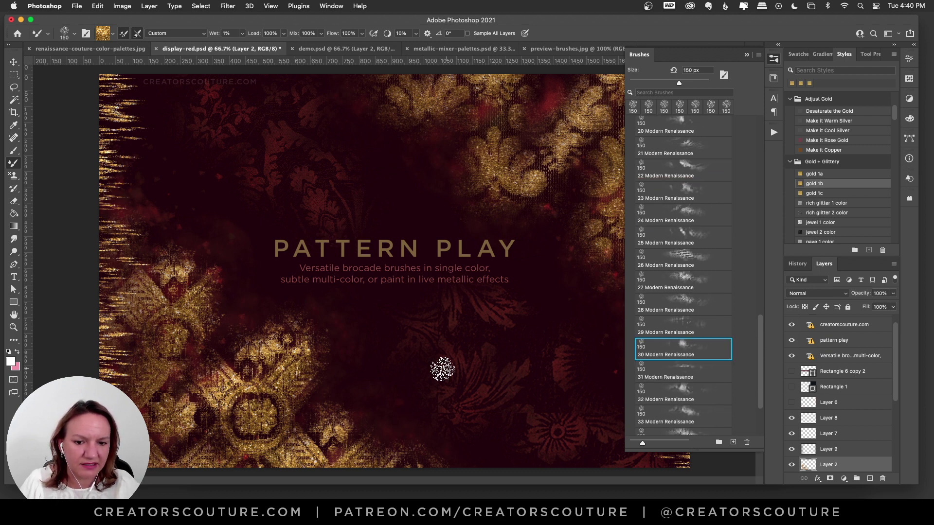
pyautogui.click(686, 372)
pyautogui.moveTo(385, 389)
pyautogui.mouseDown()
pyautogui.moveTo(465, 423)
pyautogui.moveTo(492, 448)
pyautogui.mouseUp()
pyautogui.hotkey('ctrl', 'z')
# - Test the 32 and 33 Modern Renaissance brushes below the PATTERN PLAY text, undoing each gold stroke
pyautogui.click(691, 396)
pyautogui.moveTo(420, 337); pyautogui.dragTo(506, 455)
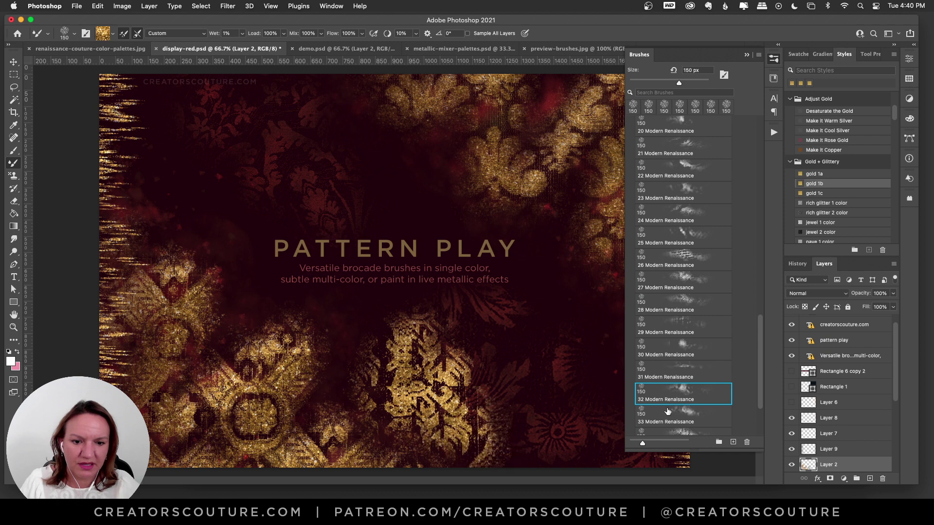
pyautogui.hotkey('ctrl', 'z')
pyautogui.click(684, 415)
pyautogui.moveTo(428, 303)
pyautogui.mouseDown()
pyautogui.moveTo(434, 395)
pyautogui.moveTo(483, 451)
pyautogui.mouseUp()
pyautogui.hotkey('ctrl', 'z')
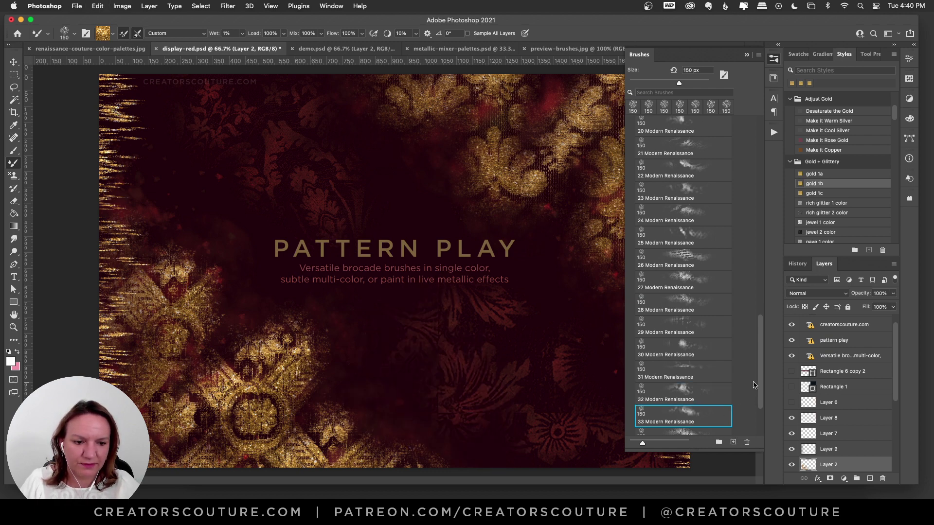
# - Test the 34 and 27 Modern Renaissance brushes around the middle of the red artwork, undoing each gold stroke
pyautogui.scroll(-3, 683, 394)
pyautogui.click(683, 365)
pyautogui.moveTo(429, 303)
pyautogui.mouseDown()
pyautogui.moveTo(437, 375)
pyautogui.moveTo(504, 417)
pyautogui.mouseUp()
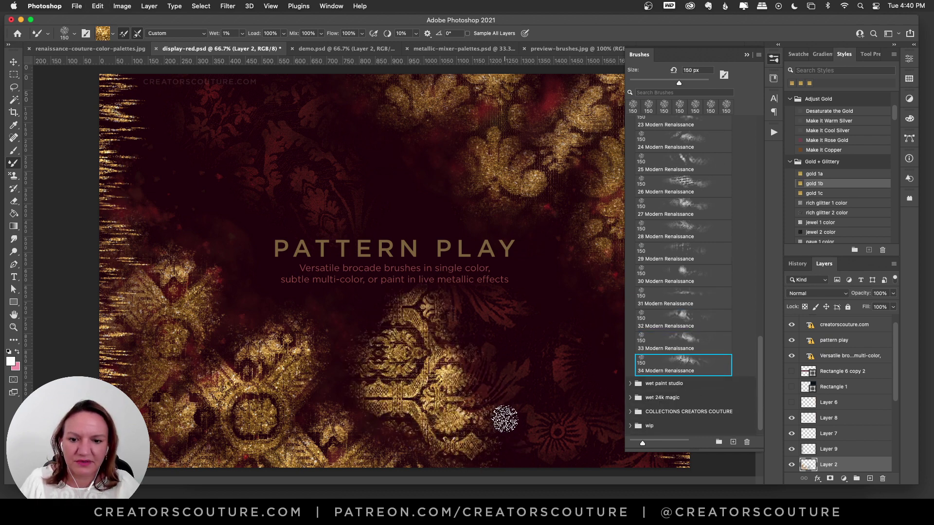
pyautogui.hotkey('ctrl', 'z')
pyautogui.click(667, 204)
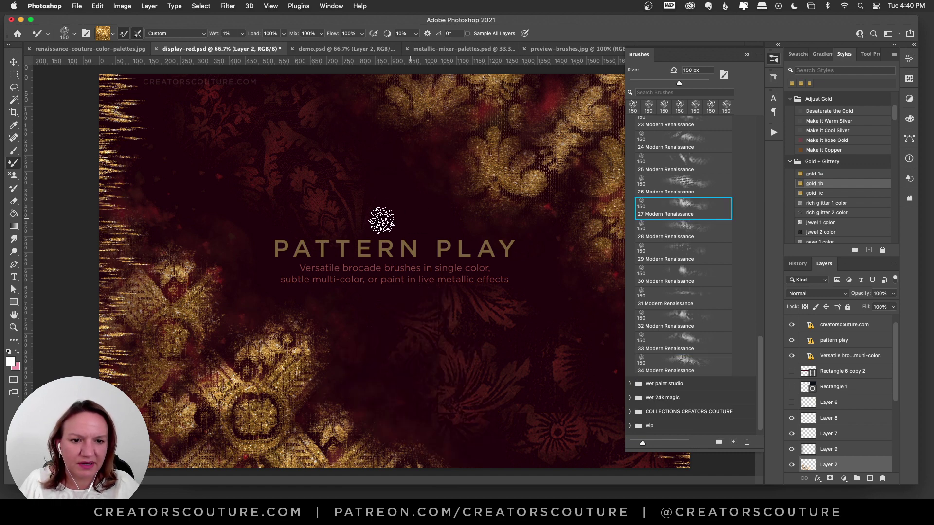
pyautogui.moveTo(353, 231)
pyautogui.mouseDown()
pyautogui.moveTo(433, 276)
pyautogui.moveTo(453, 346)
pyautogui.mouseUp()
pyautogui.hotkey('ctrl', 'z')
# - Choose the 26 Modern Renaissance brush and try three gold strokes across the red artwork, undoing each one
pyautogui.click(665, 191)
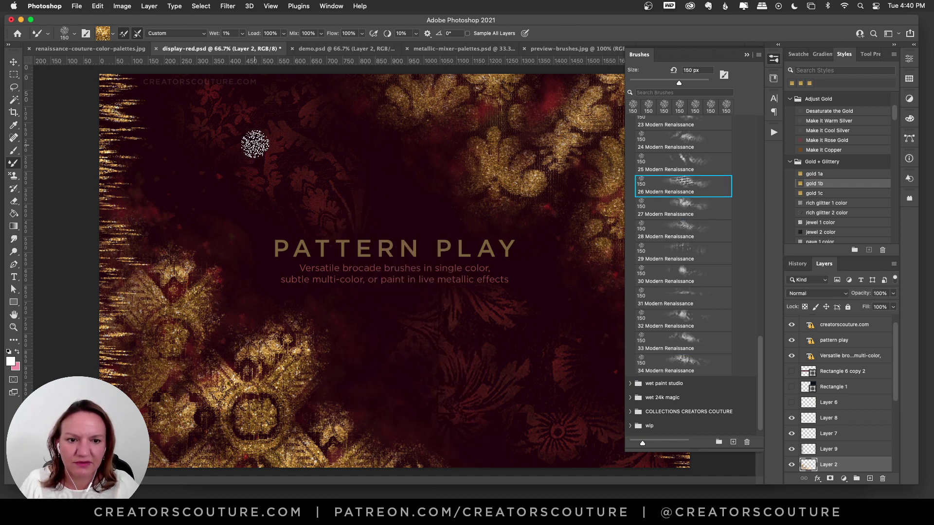
pyautogui.moveTo(256, 146)
pyautogui.mouseDown()
pyautogui.moveTo(285, 186)
pyautogui.moveTo(321, 298)
pyautogui.mouseUp()
pyautogui.hotkey('ctrl', 'z')
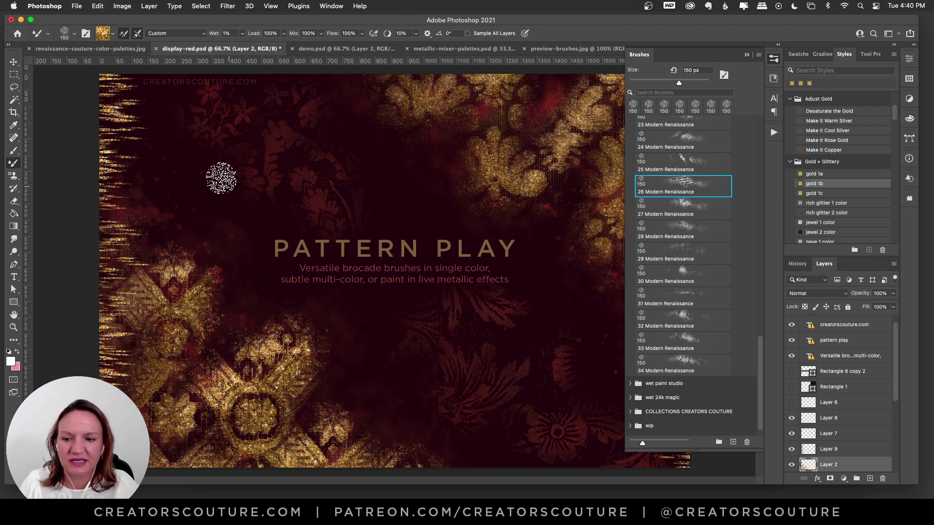
pyautogui.moveTo(214, 157)
pyautogui.mouseDown()
pyautogui.moveTo(222, 205)
pyautogui.moveTo(283, 304)
pyautogui.moveTo(284, 373)
pyautogui.mouseUp()
pyautogui.hotkey('ctrl', 'z')
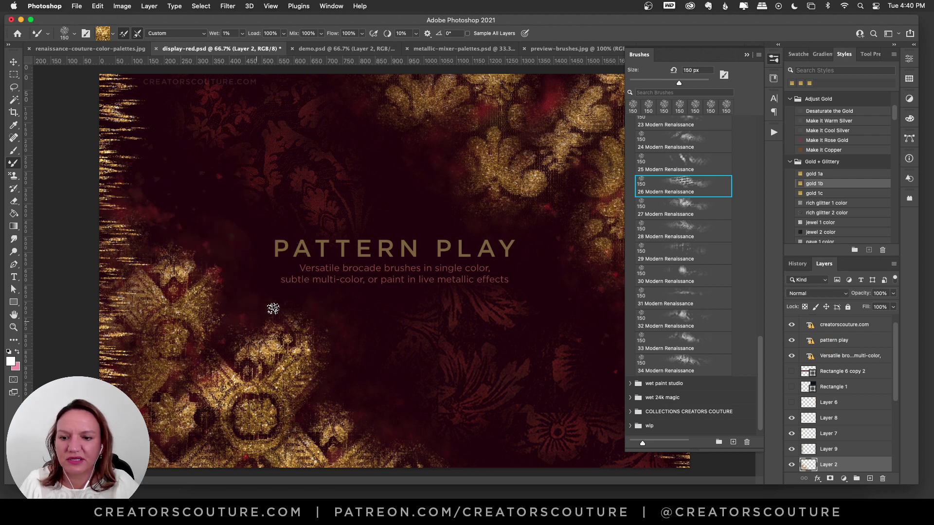
pyautogui.moveTo(287, 277)
pyautogui.mouseDown()
pyautogui.moveTo(353, 384)
pyautogui.moveTo(487, 433)
pyautogui.moveTo(453, 390)
pyautogui.mouseUp()
pyautogui.hotkey('ctrl', 'z')
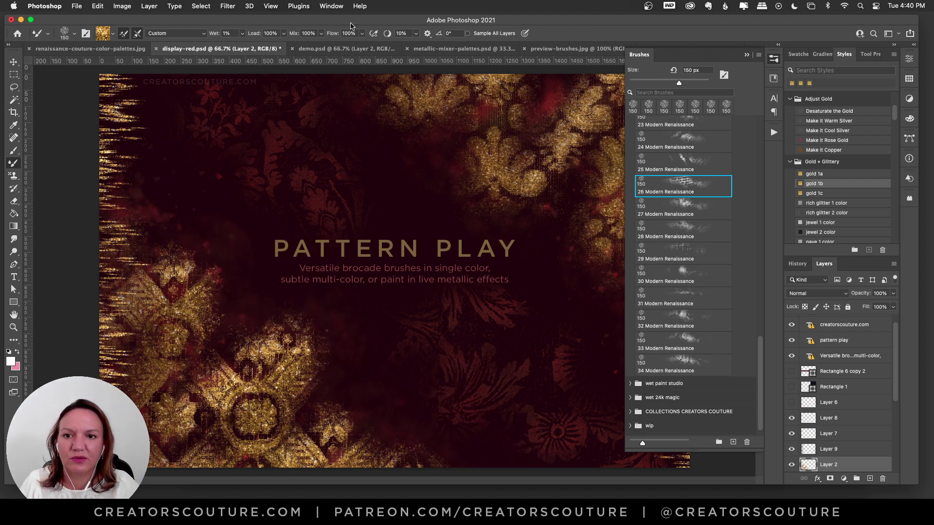
# - Back in demo.psd, replace the trial strokes on Layer 2 with a gold geometric brocade pattern across the canvas's lower-left area
pyautogui.hotkey('ctrl', 'Tab')
pyautogui.moveTo(361, 180)
pyautogui.mouseDown()
pyautogui.moveTo(342, 223)
pyautogui.moveTo(336, 324)
pyautogui.moveTo(357, 380)
pyautogui.moveTo(426, 339)
pyautogui.moveTo(481, 357)
pyautogui.moveTo(505, 340)
pyautogui.moveTo(442, 270)
pyautogui.moveTo(403, 201)
pyautogui.moveTo(337, 199)
pyautogui.moveTo(351, 149)
pyautogui.moveTo(500, 172)
pyautogui.moveTo(506, 254)
pyautogui.moveTo(544, 288)
pyautogui.moveTo(424, 352)
pyautogui.moveTo(400, 341)
pyautogui.moveTo(366, 247)
pyautogui.mouseUp()
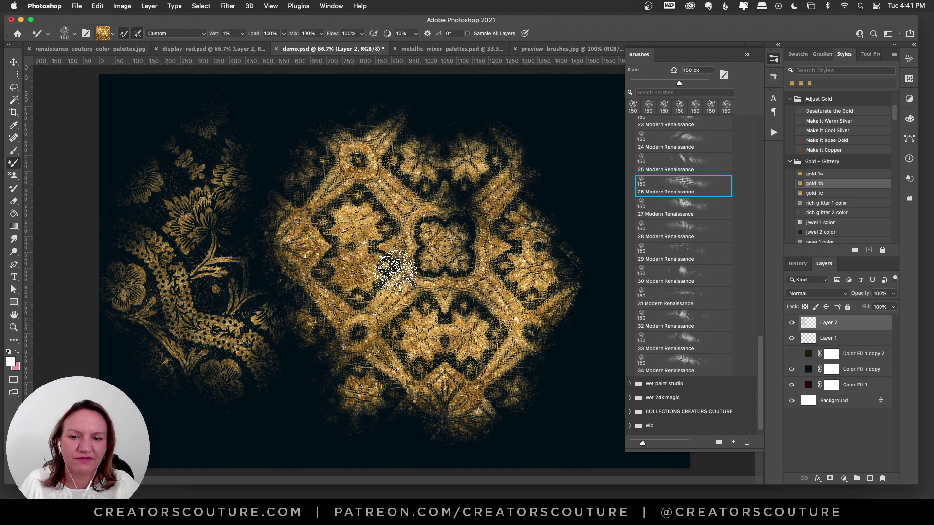
pyautogui.hotkey('ctrl', 'z')
pyautogui.moveTo(219, 276)
pyautogui.mouseDown()
pyautogui.moveTo(211, 367)
pyautogui.moveTo(277, 327)
pyautogui.moveTo(303, 389)
pyautogui.moveTo(259, 446)
pyautogui.moveTo(156, 407)
pyautogui.moveTo(170, 215)
pyautogui.moveTo(198, 375)
pyautogui.moveTo(296, 371)
pyautogui.mouseUp()
pyautogui.moveTo(369, 273)
pyautogui.mouseDown()
pyautogui.moveTo(334, 232)
pyautogui.moveTo(404, 399)
pyautogui.moveTo(516, 440)
pyautogui.mouseUp()
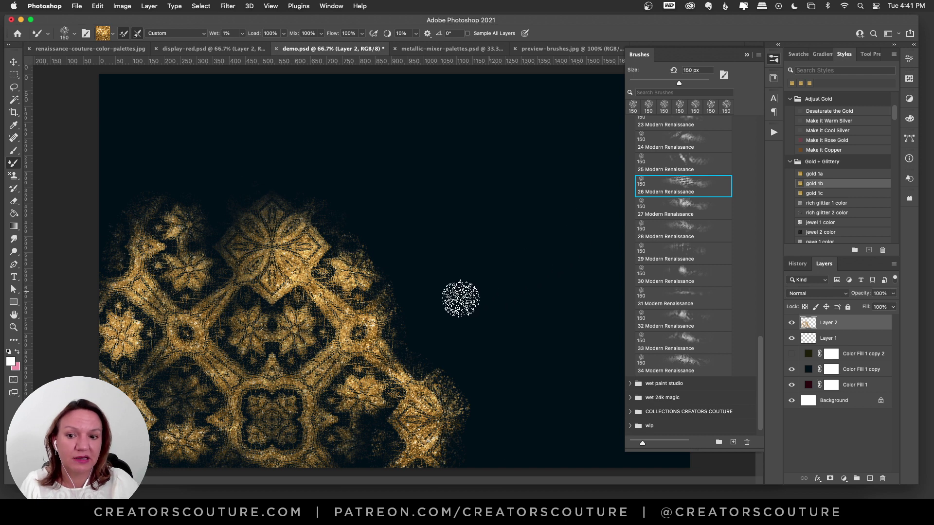
# - Extend the gold brocade over the canvas's upper-left area, then clear Layer 2 and try two more gold strokes, clearing each
pyautogui.moveTo(392, 197)
pyautogui.mouseDown()
pyautogui.moveTo(250, 192)
pyautogui.moveTo(59, 223)
pyautogui.moveTo(102, 71)
pyautogui.moveTo(196, 156)
pyautogui.moveTo(378, 137)
pyautogui.moveTo(452, 238)
pyautogui.mouseUp()
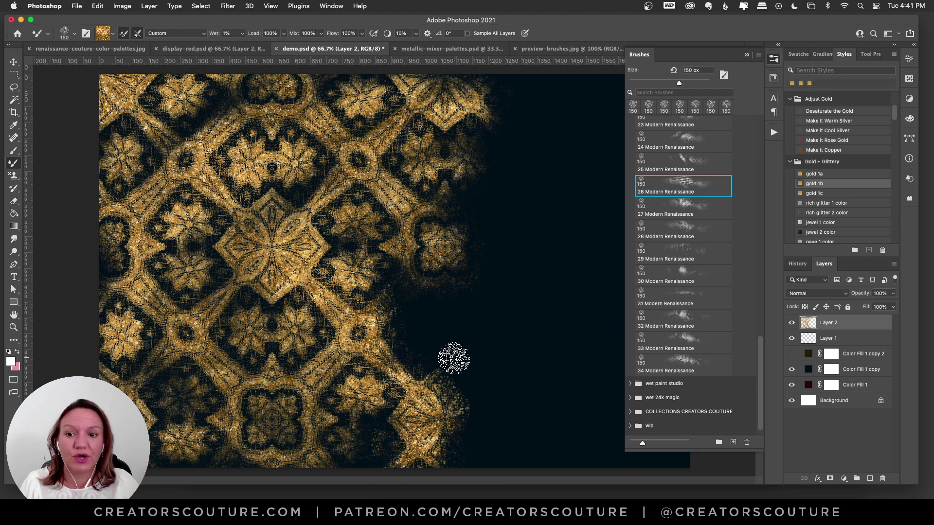
pyautogui.press('super+a')
pyautogui.press('Delete')
pyautogui.moveTo(199, 224)
pyautogui.mouseDown()
pyautogui.moveTo(260, 251)
pyautogui.moveTo(361, 356)
pyautogui.mouseUp()
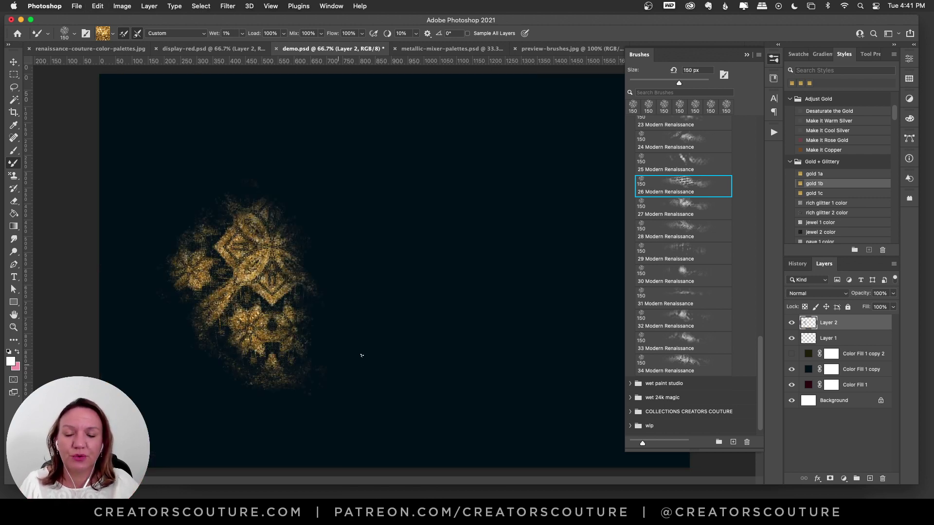
pyautogui.press('Delete')
pyautogui.moveTo(226, 213)
pyautogui.mouseDown()
pyautogui.moveTo(239, 322)
pyautogui.moveTo(199, 414)
pyautogui.mouseUp()
pyautogui.press('Delete')
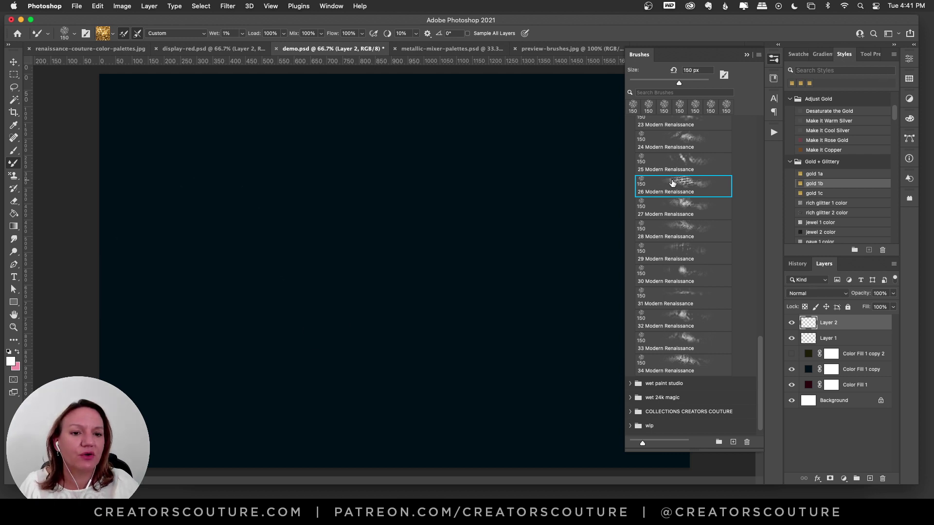
# - Dock Brush Settings with the collapsed panels and show the Texture options of the 26 Modern Renaissance brush
pyautogui.click(908, 58)
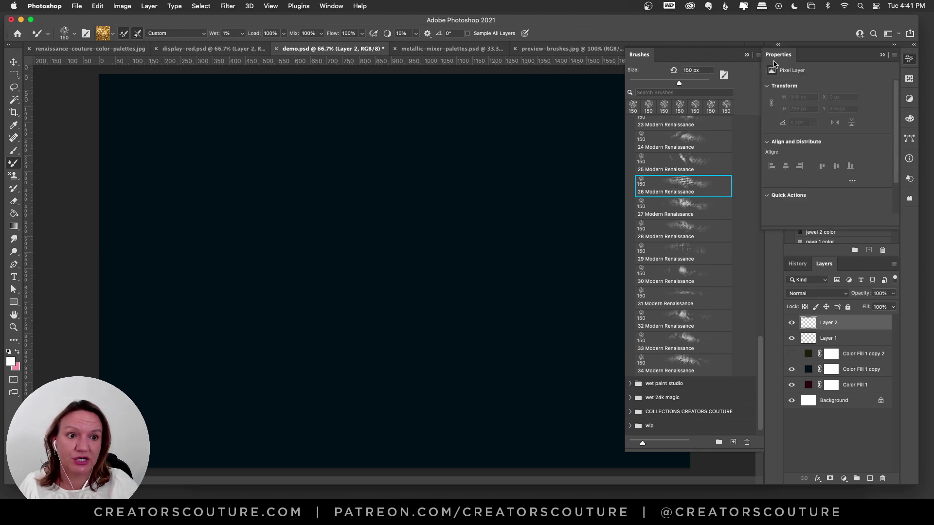
pyautogui.click(910, 59)
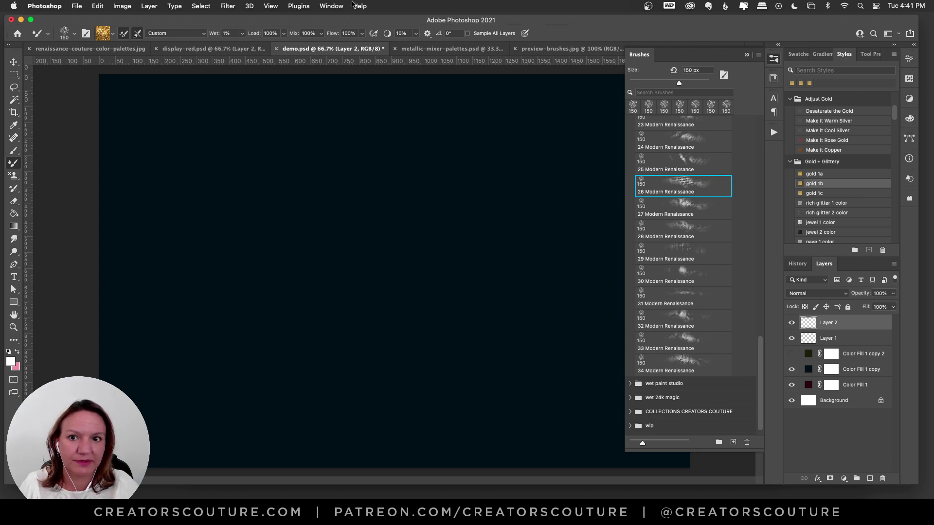
pyautogui.click(331, 6)
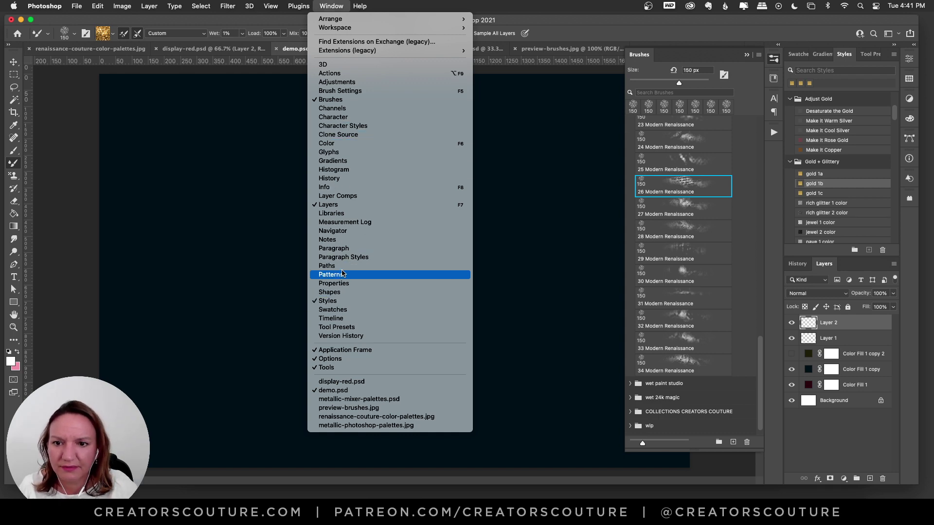
pyautogui.click(351, 92)
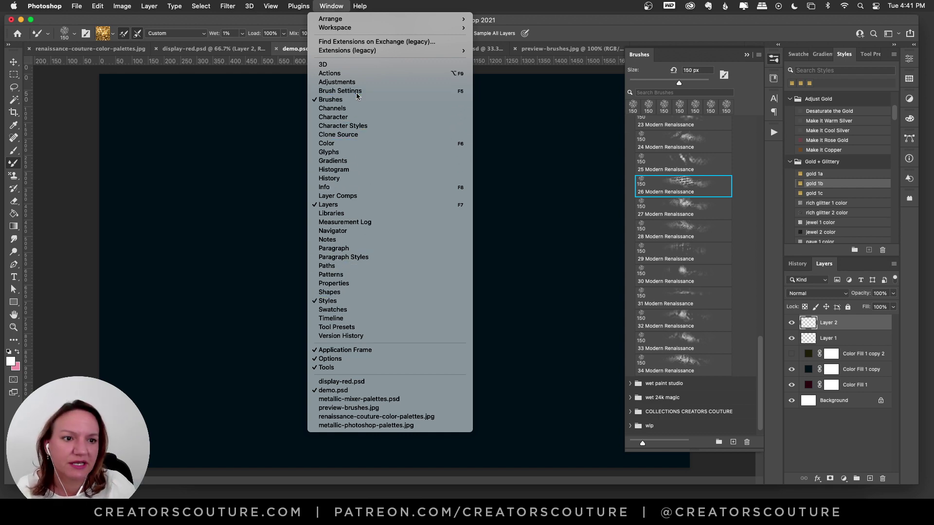
pyautogui.moveTo(116, 136)
pyautogui.mouseDown()
pyautogui.moveTo(547, 138)
pyautogui.moveTo(781, 46)
pyautogui.moveTo(909, 53)
pyautogui.mouseUp()
pyautogui.click(908, 59)
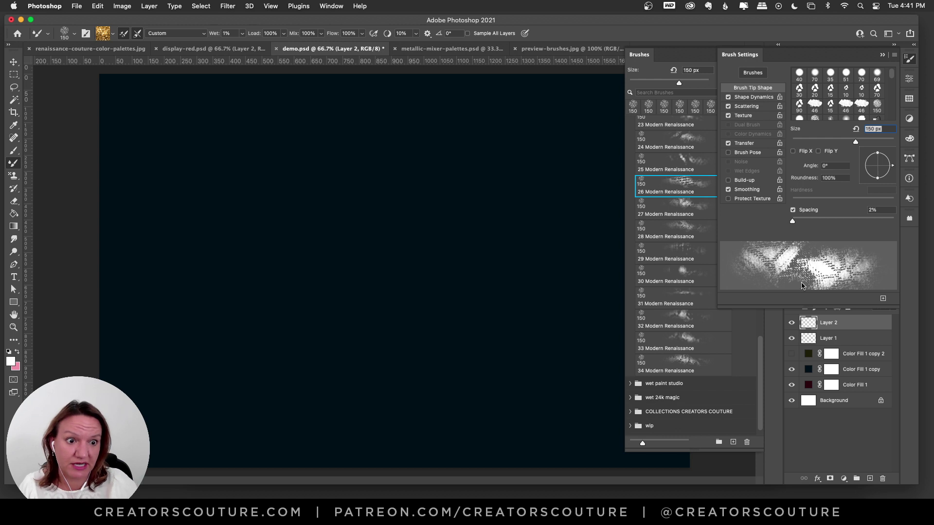
pyautogui.click(747, 117)
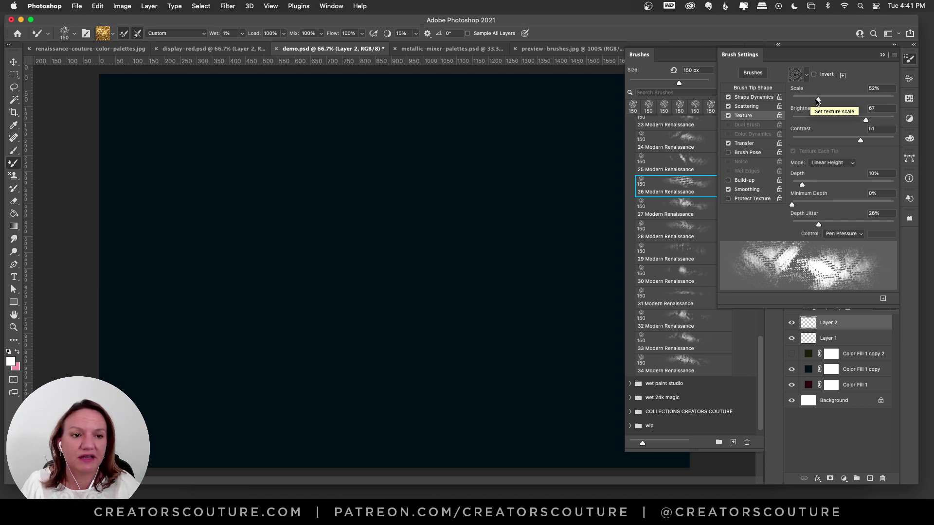
# - Try the brush with a texture scale of 19% and with a larger scale, undoing the gold strokes
pyautogui.moveTo(817, 100); pyautogui.dragTo(801, 101)
pyautogui.moveTo(235, 152)
pyautogui.mouseDown()
pyautogui.moveTo(164, 268)
pyautogui.moveTo(249, 216)
pyautogui.moveTo(210, 333)
pyautogui.moveTo(312, 265)
pyautogui.moveTo(243, 407)
pyautogui.moveTo(371, 396)
pyautogui.moveTo(444, 444)
pyautogui.mouseUp()
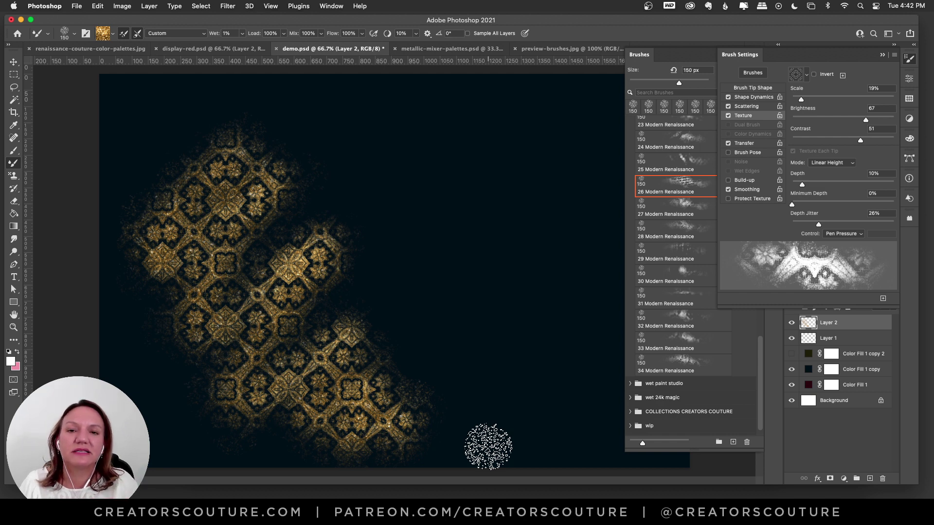
pyautogui.press('super+z')
pyautogui.moveTo(801, 100); pyautogui.dragTo(831, 99)
pyautogui.moveTo(483, 137)
pyautogui.mouseDown()
pyautogui.moveTo(358, 176)
pyautogui.moveTo(490, 213)
pyautogui.moveTo(574, 271)
pyautogui.moveTo(521, 447)
pyautogui.moveTo(473, 144)
pyautogui.moveTo(484, 209)
pyautogui.moveTo(471, 295)
pyautogui.moveTo(542, 335)
pyautogui.moveTo(553, 403)
pyautogui.moveTo(493, 433)
pyautogui.moveTo(426, 297)
pyautogui.moveTo(380, 154)
pyautogui.mouseUp()
pyautogui.press('super+z')
pyautogui.press('super+z')
# - Set the brush's texture scale to 15%, test it with gold strokes, undo them and collapse the brush settings
pyautogui.moveTo(831, 100); pyautogui.dragTo(800, 100)
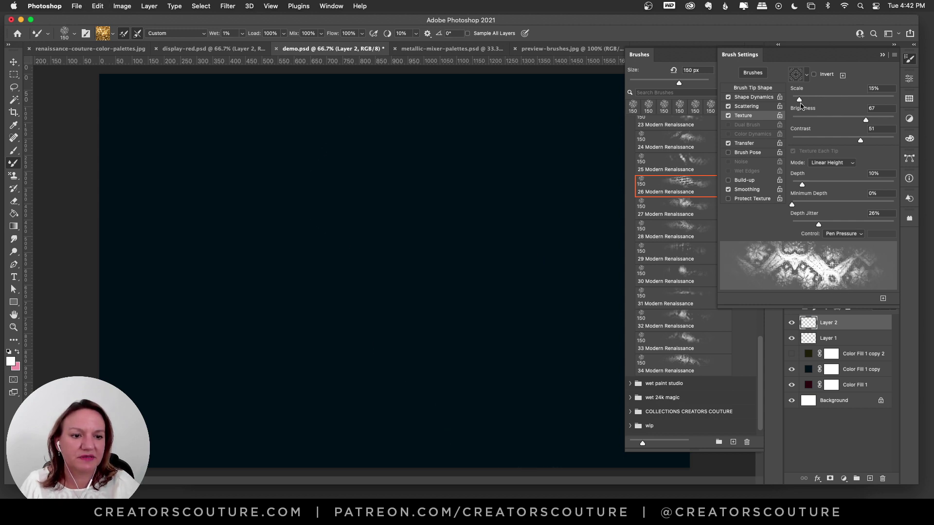
pyautogui.moveTo(182, 197); pyautogui.dragTo(102, 289)
pyautogui.moveTo(166, 424)
pyautogui.mouseDown()
pyautogui.moveTo(222, 416)
pyautogui.moveTo(155, 302)
pyautogui.moveTo(252, 426)
pyautogui.moveTo(287, 438)
pyautogui.mouseUp()
pyautogui.press('super+z')
pyautogui.press('super+z')
pyautogui.press('super+z')
pyautogui.press('super+z')
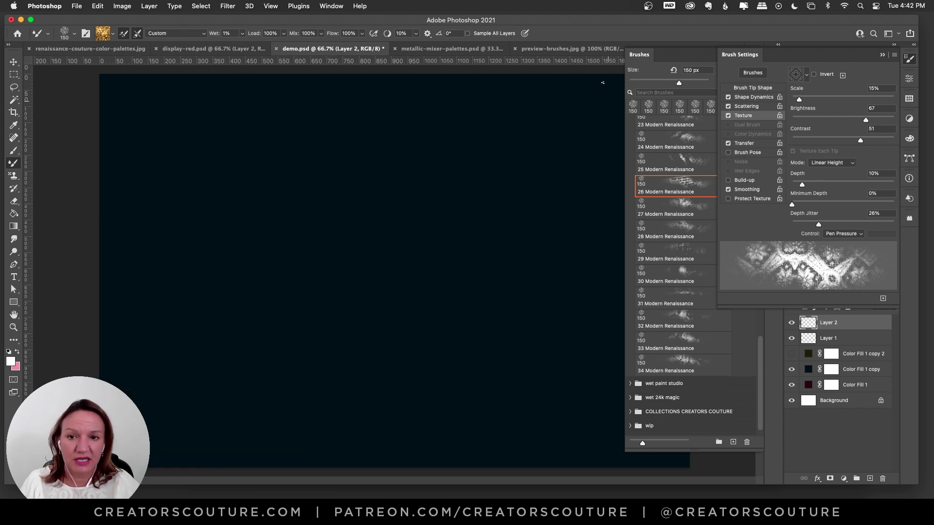
pyautogui.click(910, 58)
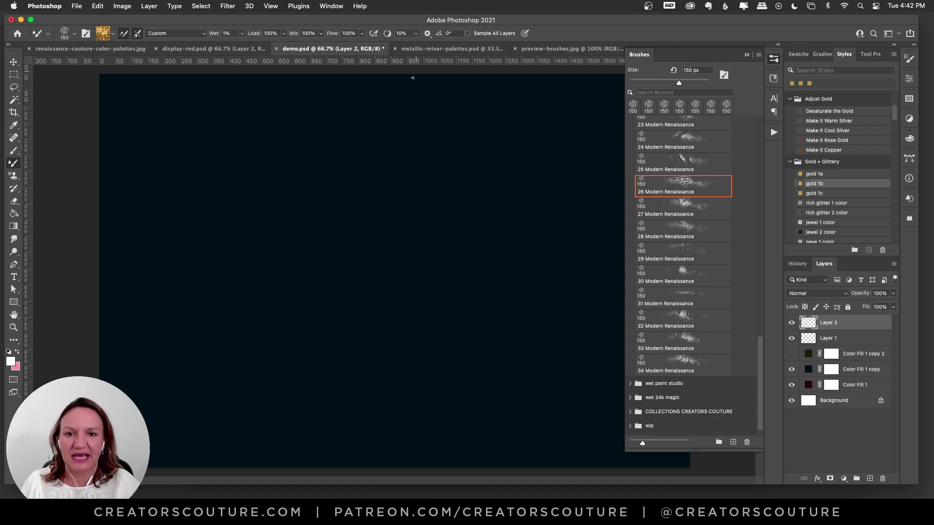
# - Sample the dark blue glitter swatch from metallic-mixer-palettes.psd and paint a brocade patch around the middle of demo.psd
pyautogui.click(451, 48)
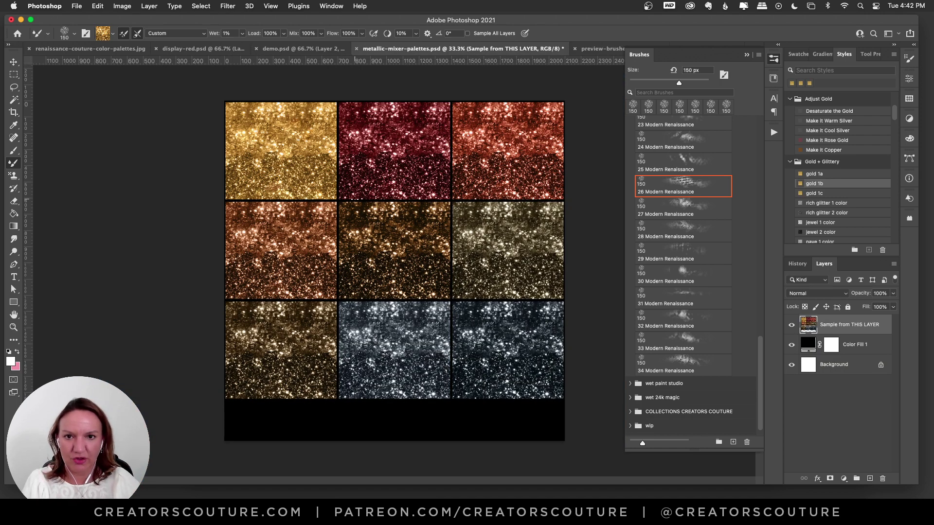
pyautogui.keyDown('alt'); pyautogui.click(502, 347); pyautogui.keyUp('alt')
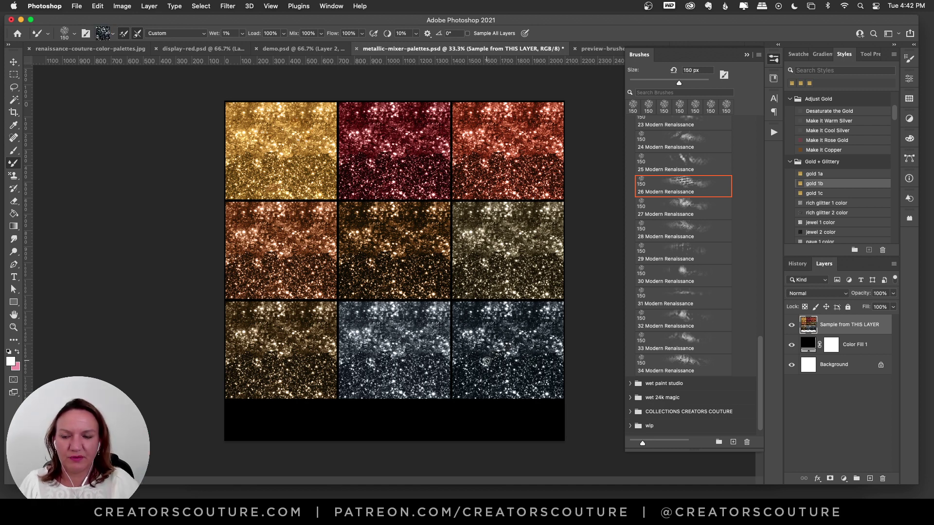
pyautogui.click(299, 49)
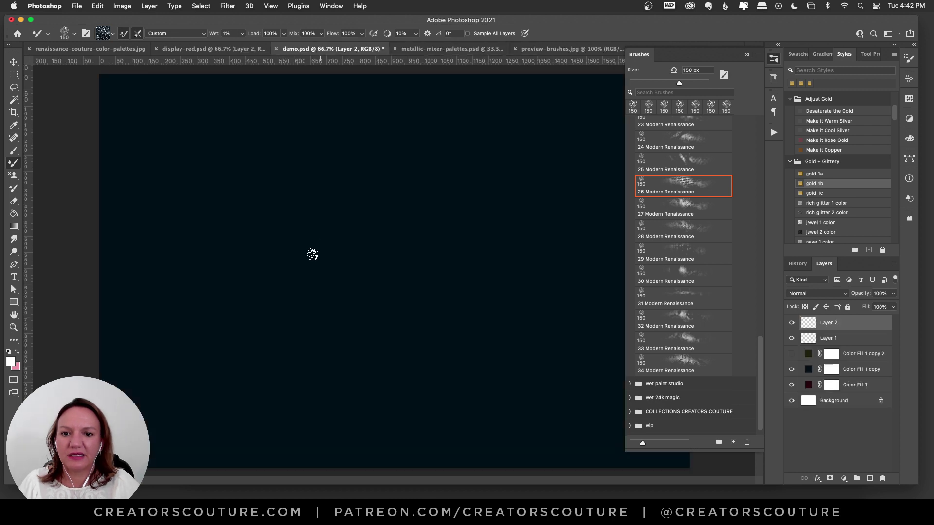
pyautogui.moveTo(294, 167)
pyautogui.mouseDown()
pyautogui.moveTo(289, 217)
pyautogui.moveTo(305, 235)
pyautogui.moveTo(300, 271)
pyautogui.moveTo(357, 235)
pyautogui.moveTo(388, 185)
pyautogui.moveTo(330, 174)
pyautogui.moveTo(228, 240)
pyautogui.moveTo(229, 263)
pyautogui.moveTo(298, 262)
pyautogui.moveTo(313, 305)
pyautogui.moveTo(361, 339)
pyautogui.moveTo(365, 274)
pyautogui.moveTo(411, 267)
pyautogui.mouseUp()
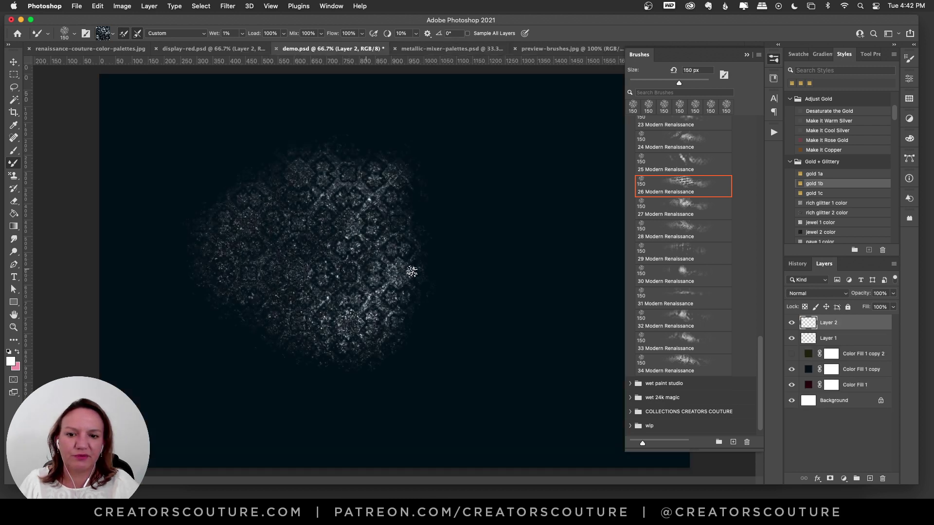
# - Test the 27 and 28 Modern Renaissance brushes in dark blue glitter, undoing all the strokes on Layer 2
pyautogui.click(675, 209)
pyautogui.moveTo(509, 179)
pyautogui.mouseDown()
pyautogui.moveTo(512, 218)
pyautogui.moveTo(478, 321)
pyautogui.moveTo(490, 364)
pyautogui.moveTo(527, 392)
pyautogui.moveTo(523, 423)
pyautogui.mouseUp()
pyautogui.press('super+z')
pyautogui.press('super+z')
pyautogui.click(672, 232)
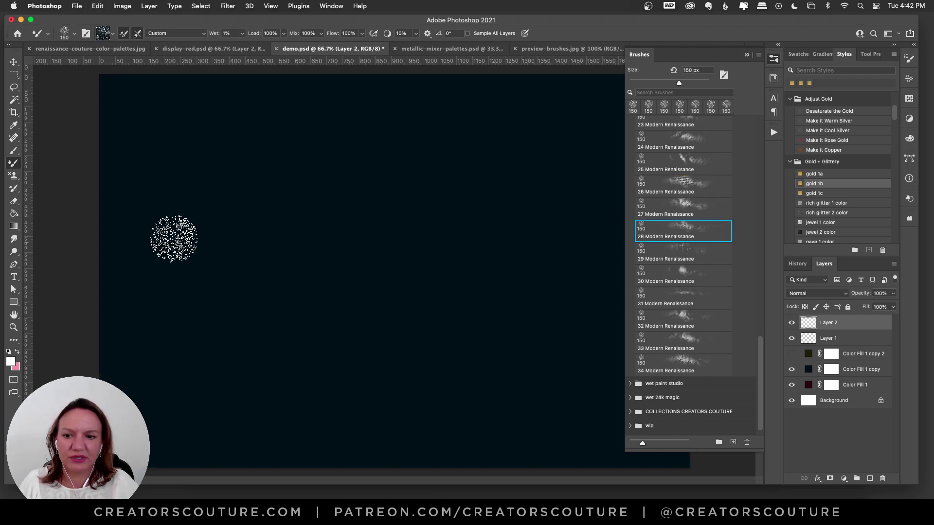
pyautogui.moveTo(177, 240)
pyautogui.mouseDown()
pyautogui.moveTo(146, 382)
pyautogui.moveTo(233, 395)
pyautogui.moveTo(313, 455)
pyautogui.mouseUp()
pyautogui.press('super+z')
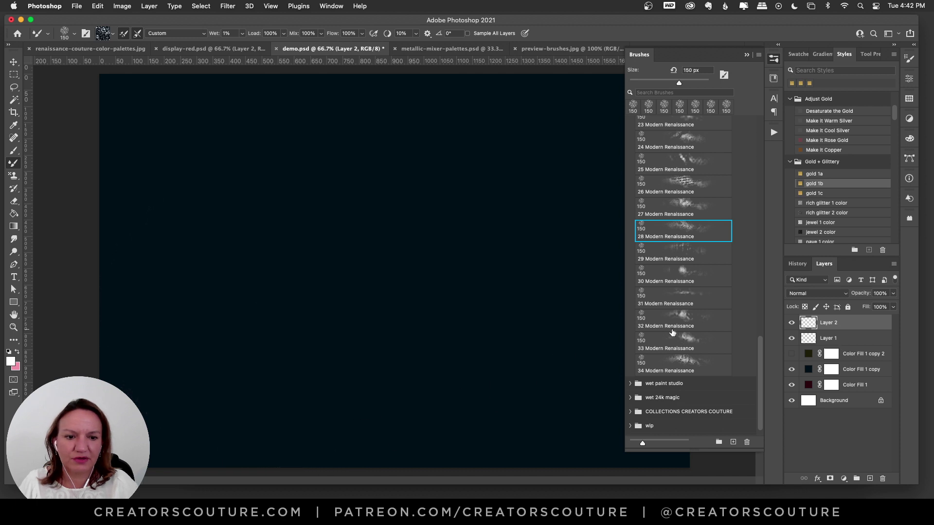
# - Paint dark blue glitter texture over the canvas's left with the 31 Modern Renaissance brush and its middle with the 30
pyautogui.click(677, 304)
pyautogui.moveTo(203, 261)
pyautogui.mouseDown()
pyautogui.moveTo(256, 358)
pyautogui.moveTo(294, 383)
pyautogui.moveTo(297, 454)
pyautogui.moveTo(139, 397)
pyautogui.moveTo(148, 281)
pyautogui.moveTo(118, 211)
pyautogui.moveTo(141, 213)
pyautogui.moveTo(348, 411)
pyautogui.mouseUp()
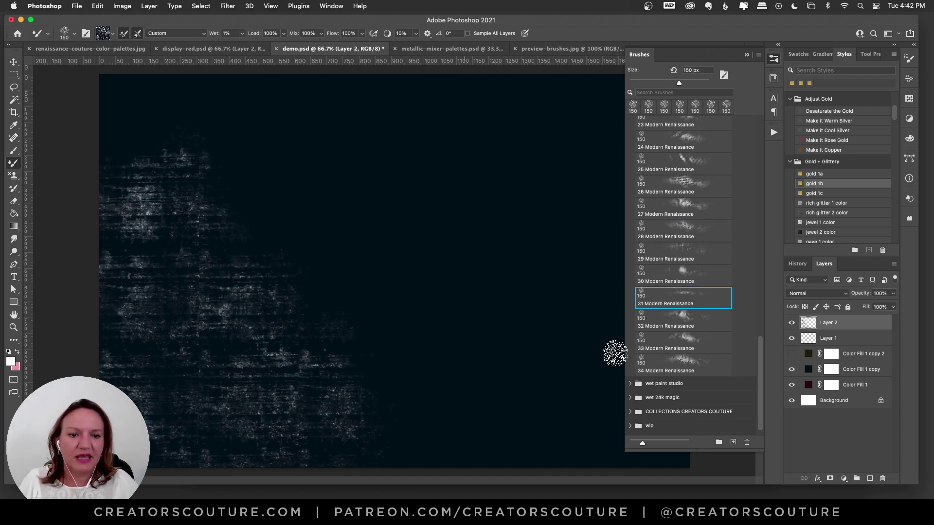
pyautogui.click(680, 276)
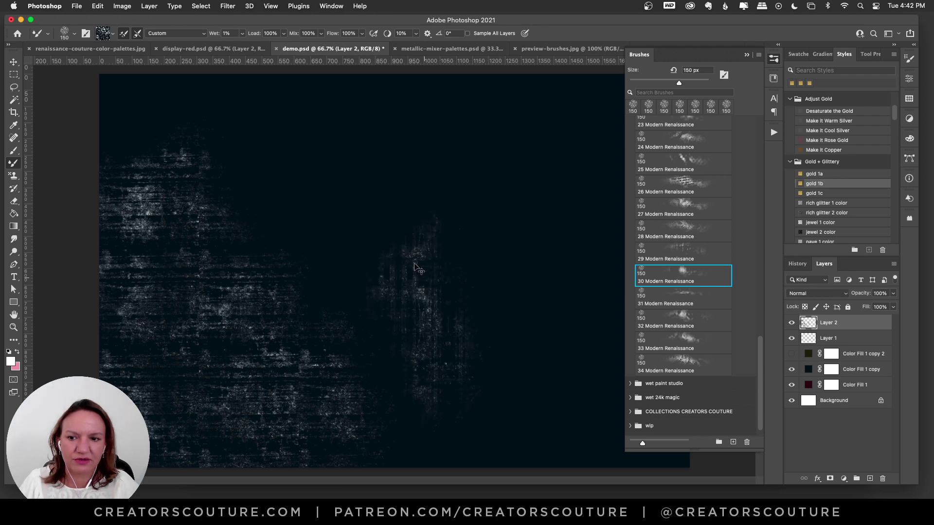
pyautogui.moveTo(414, 265)
pyautogui.mouseDown()
pyautogui.moveTo(323, 190)
pyautogui.moveTo(371, 394)
pyautogui.moveTo(386, 371)
pyautogui.moveTo(380, 385)
pyautogui.moveTo(428, 428)
pyautogui.moveTo(444, 430)
pyautogui.mouseUp()
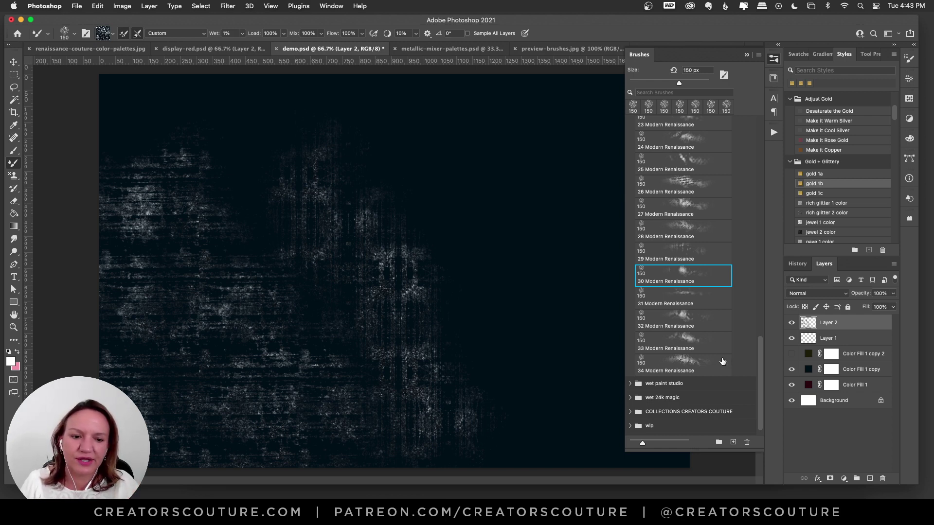
# - Try a stroke with the 34 Modern Renaissance brush and clear everything painted on Layer 2
pyautogui.click(689, 368)
pyautogui.moveTo(523, 174); pyautogui.dragTo(574, 273)
pyautogui.press('super+a')
pyautogui.press('BackSpace')
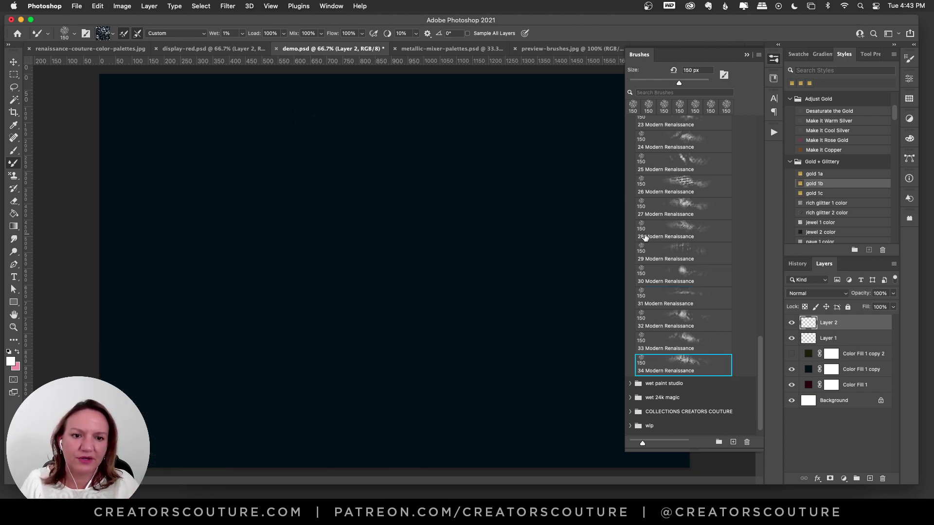
# - Choose the 13 Modern Renaissance brush and try two dark blue glitter strokes on the canvas's left half, undoing each one
pyautogui.moveTo(762, 383); pyautogui.dragTo(761, 280)
pyautogui.click(683, 213)
pyautogui.moveTo(167, 199)
pyautogui.mouseDown()
pyautogui.moveTo(200, 219)
pyautogui.moveTo(156, 327)
pyautogui.moveTo(222, 286)
pyautogui.moveTo(254, 319)
pyautogui.mouseUp()
pyautogui.press('super+z')
pyautogui.moveTo(254, 171)
pyautogui.mouseDown()
pyautogui.moveTo(221, 223)
pyautogui.moveTo(284, 300)
pyautogui.mouseUp()
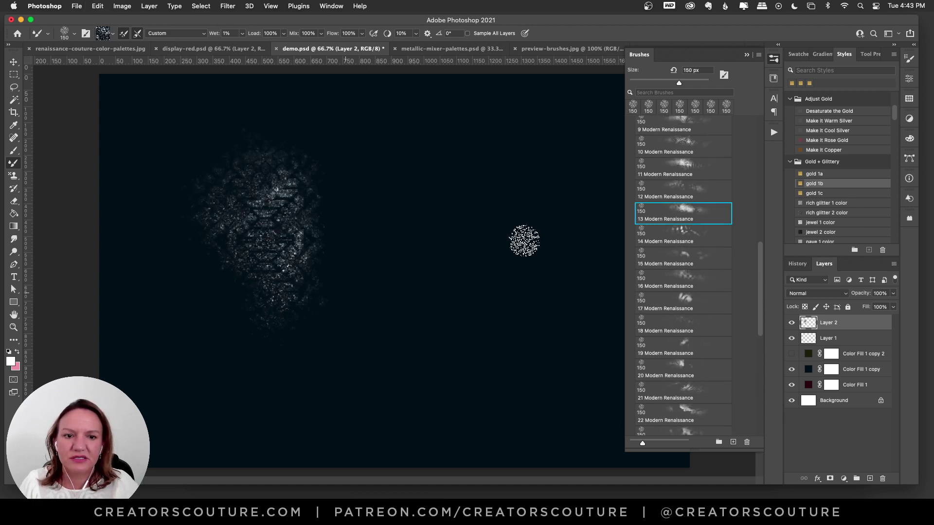
pyautogui.press('super+z')
pyautogui.scroll(5, 763, 273)
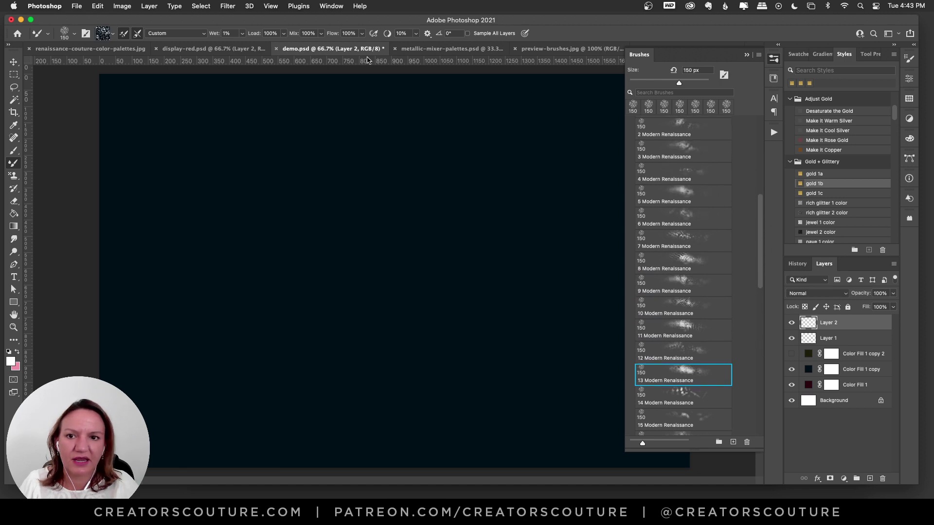
# - Sample the copper glitter swatch from the middle row of metallic-mixer-palettes.psd and return to demo.psd
pyautogui.click(430, 49)
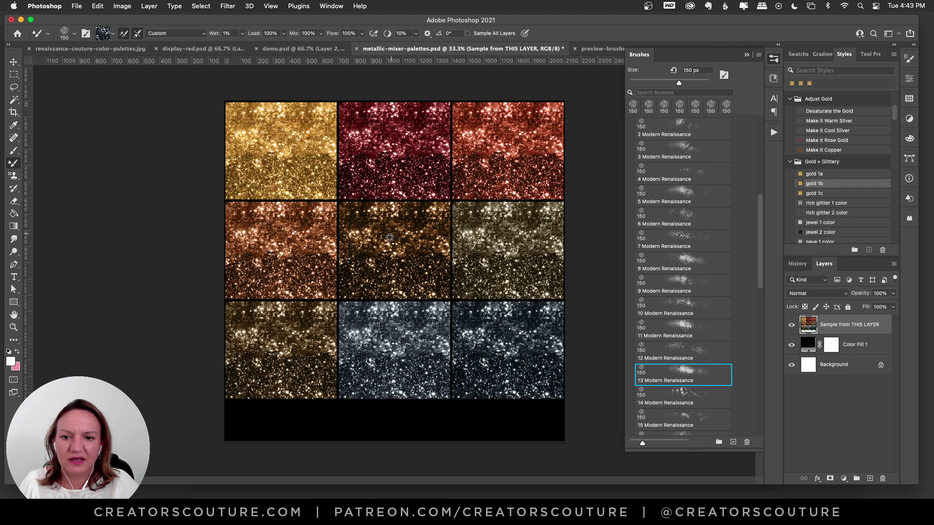
pyautogui.keyDown('alt'); pyautogui.click(282, 246); pyautogui.keyUp('alt')
pyautogui.click(303, 48)
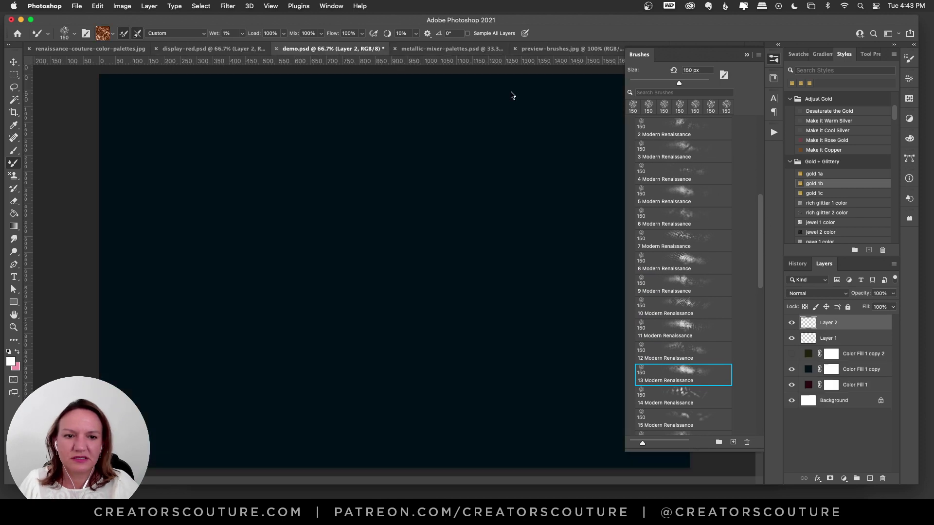
# - Paint a copper brocade patch with the 3 Modern Renaissance brush and show the Color Fill 1 copy 2 layer behind it
pyautogui.click(686, 150)
pyautogui.moveTo(284, 158)
pyautogui.mouseDown()
pyautogui.moveTo(265, 292)
pyautogui.moveTo(340, 251)
pyautogui.moveTo(345, 309)
pyautogui.moveTo(265, 353)
pyautogui.moveTo(238, 253)
pyautogui.moveTo(195, 251)
pyautogui.moveTo(217, 335)
pyautogui.moveTo(298, 367)
pyautogui.moveTo(299, 390)
pyautogui.mouseUp()
pyautogui.click(792, 354)
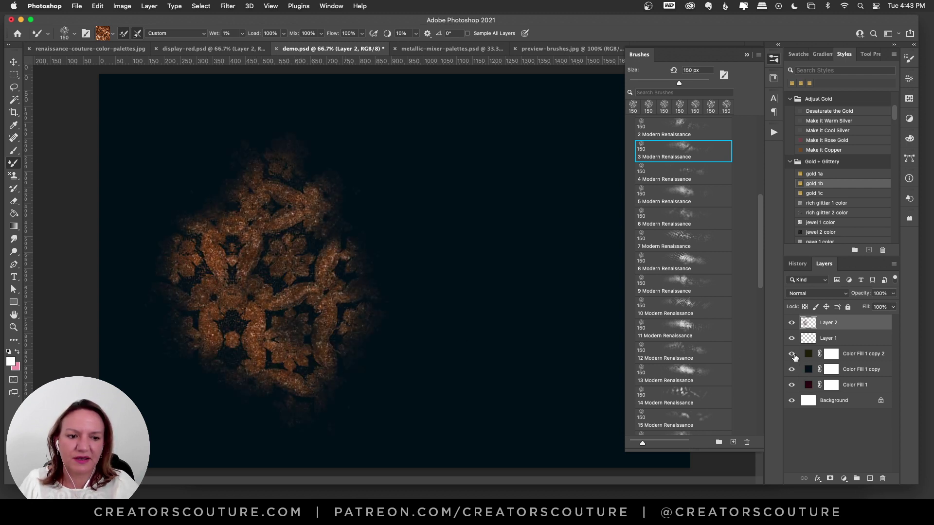
pyautogui.moveTo(348, 334); pyautogui.dragTo(419, 424)
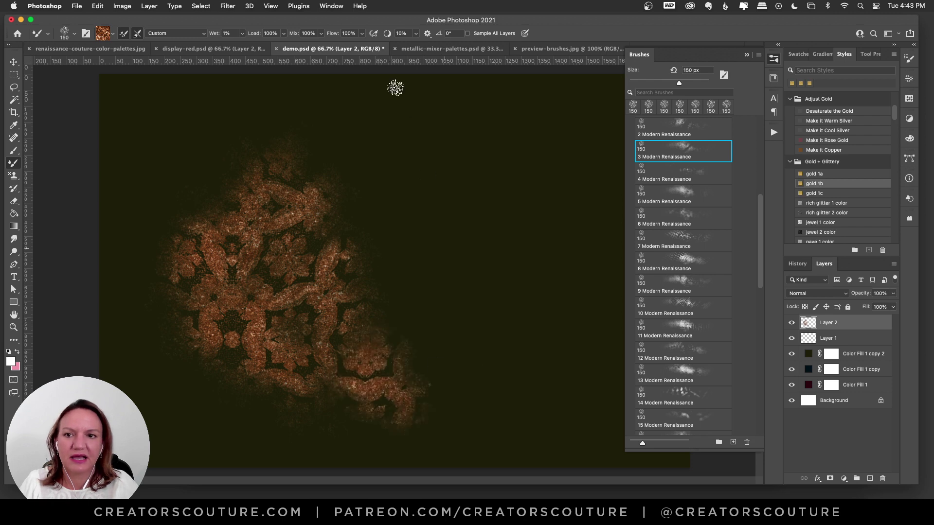
# - Collapse the Brushes list and review metallic-photoshop-palettes.jpg, preview-brushes.jpg and the mixer palettes before returning to demo.psd
pyautogui.click(774, 58)
pyautogui.click(681, 49)
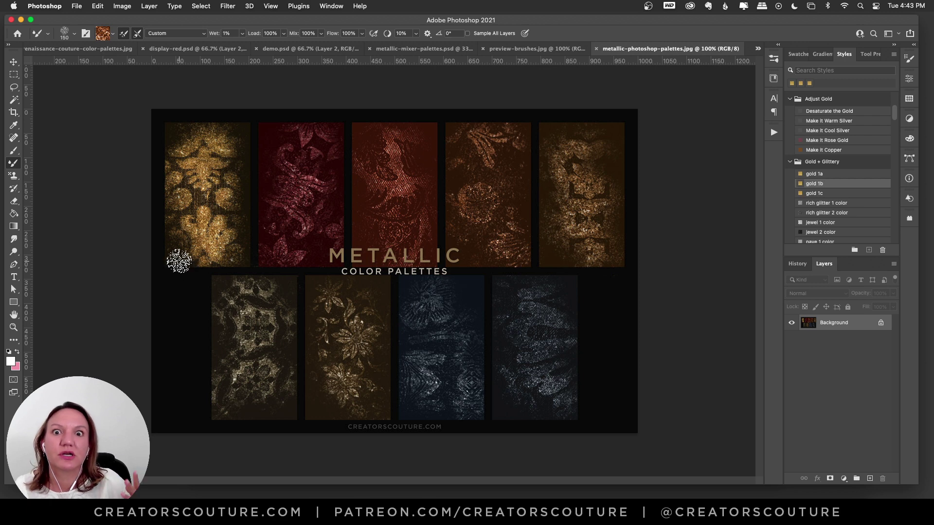
pyautogui.click(514, 52)
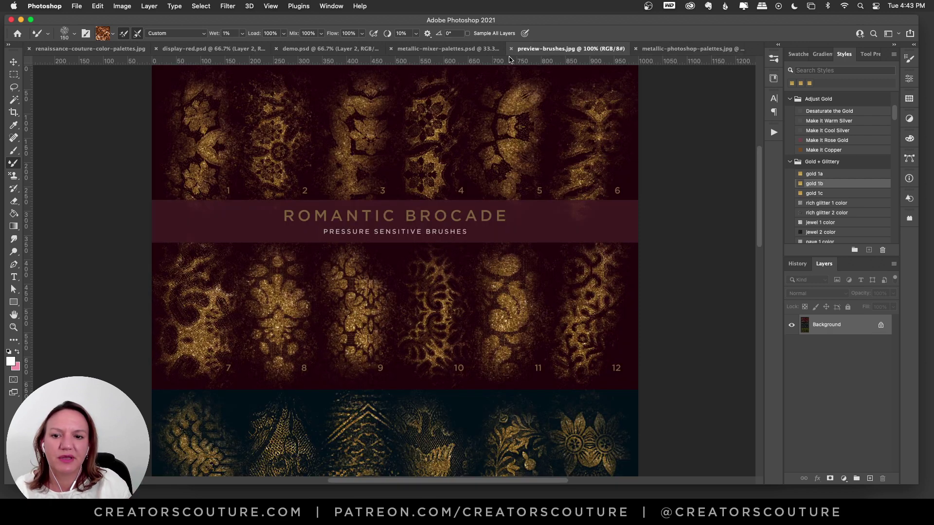
pyautogui.click(430, 50)
pyautogui.click(279, 49)
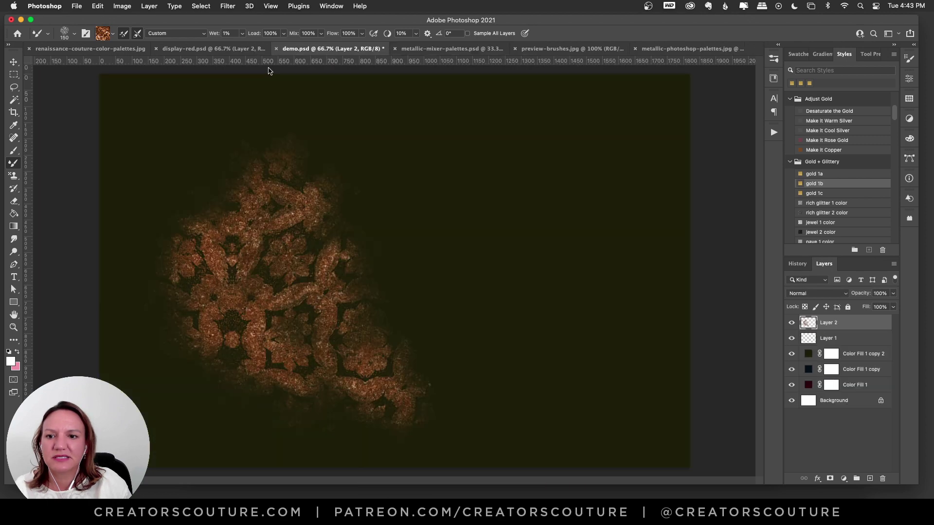
# - Review display-red.psd and renaissance-couture-color-palettes.jpg, then examine the Romantic Brocade brushes in preview-brushes.jpg
pyautogui.click(204, 50)
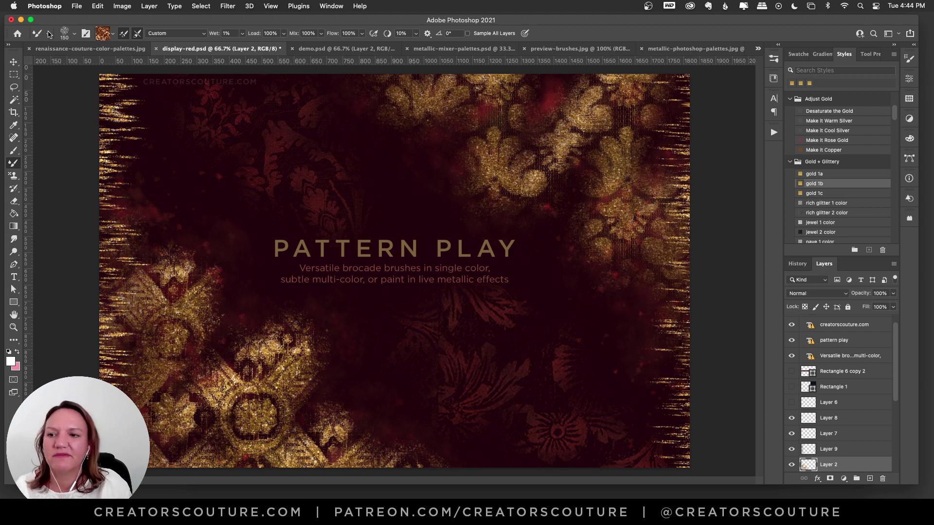
pyautogui.click(85, 49)
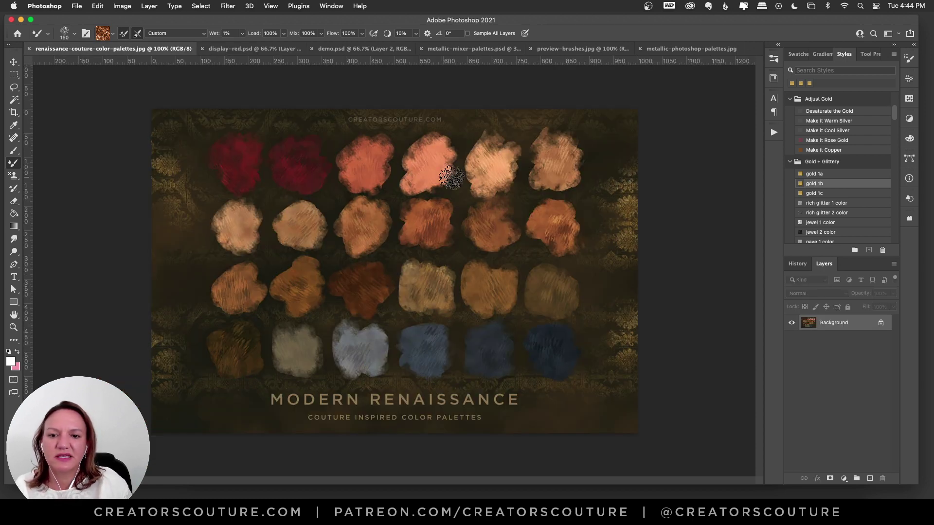
pyautogui.click(583, 48)
pyautogui.scroll(4, 762, 154)
pyautogui.scroll(-3, 762, 154)
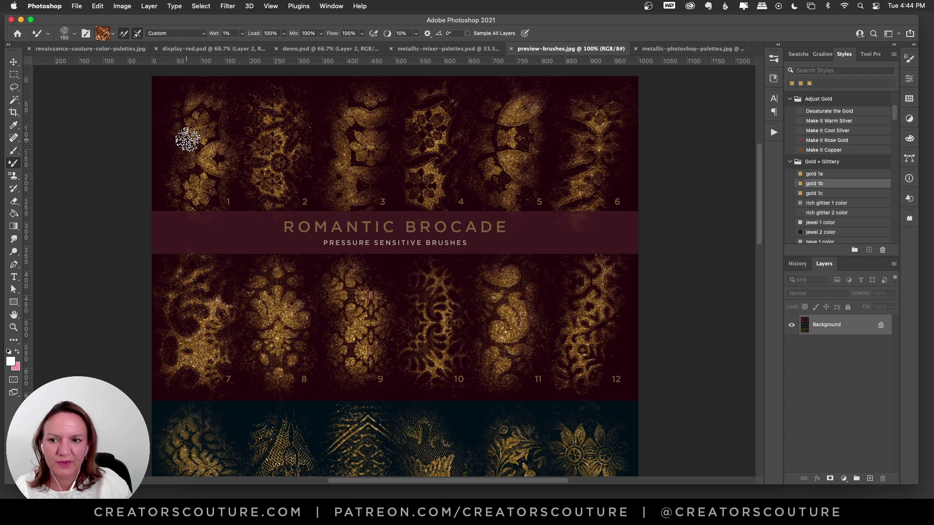
# - Examine the remaining Romantic Brocade brushes in preview-brushes.jpg, through number 34
pyautogui.scroll(-1, 762, 218)
pyautogui.scroll(-10, 761, 218)
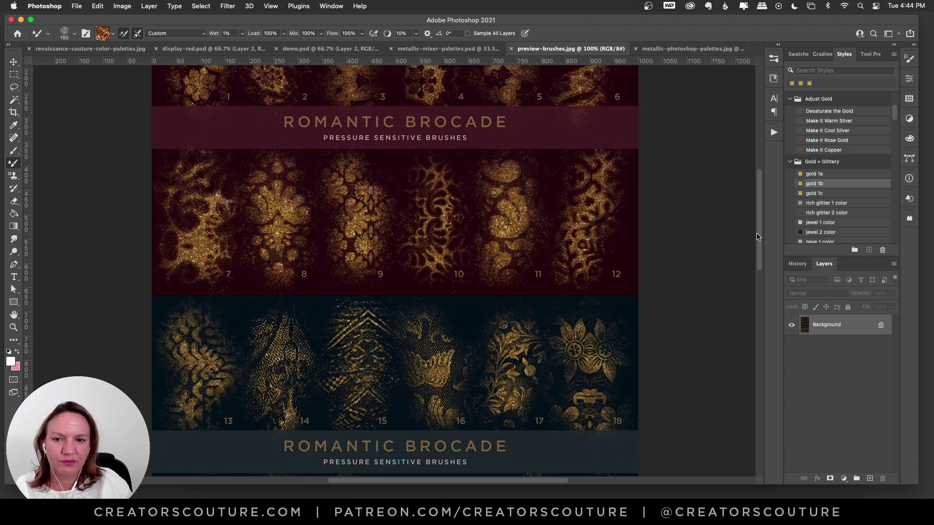
pyautogui.scroll(-10, 743, 276)
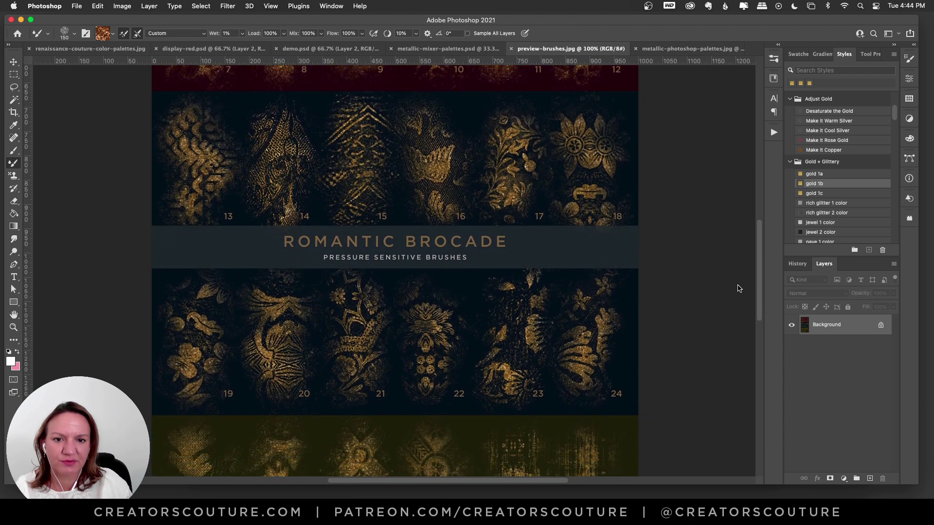
pyautogui.scroll(-5, 712, 332)
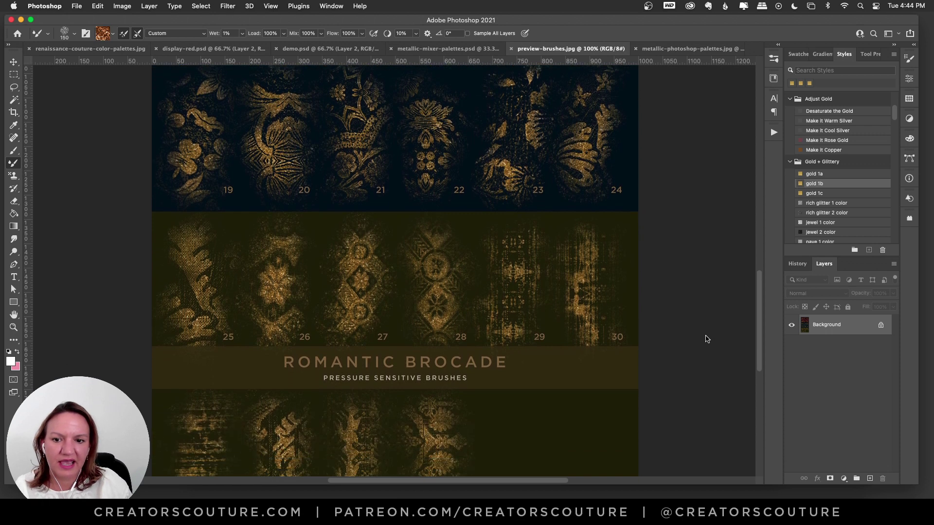
pyautogui.scroll(-1, 687, 362)
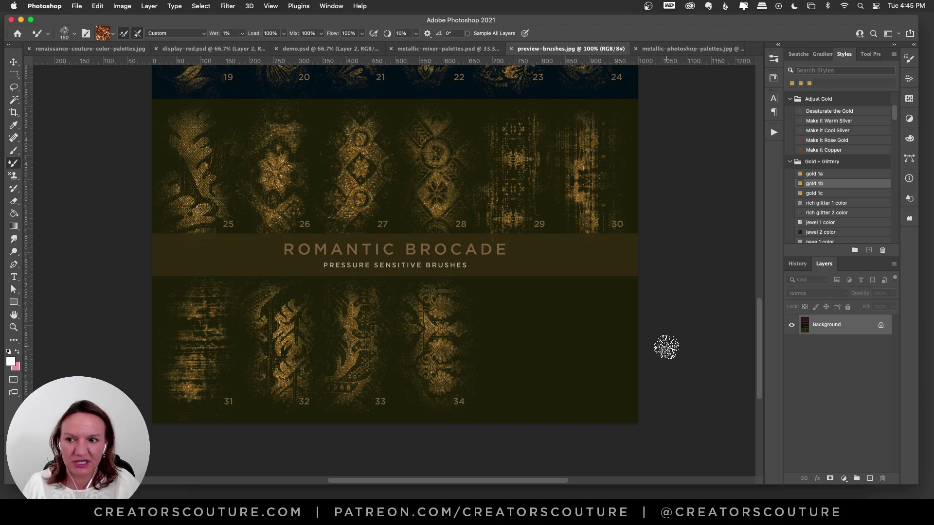
# - Show the Brush tool's group and the Pattern Stamp tool's options, and return to the Mixer Brush tool
pyautogui.click(17, 153)
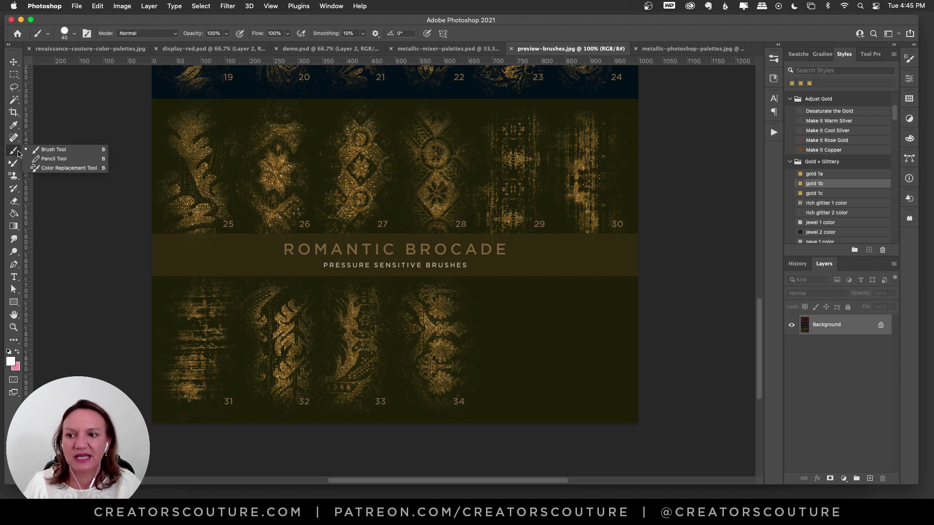
pyautogui.click(12, 178)
pyautogui.click(12, 178)
pyautogui.click(32, 181)
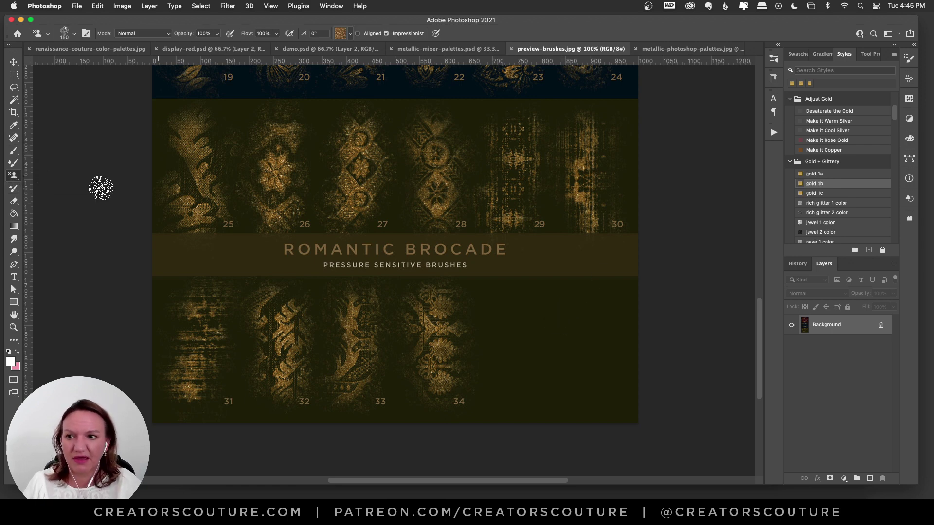
pyautogui.click(15, 164)
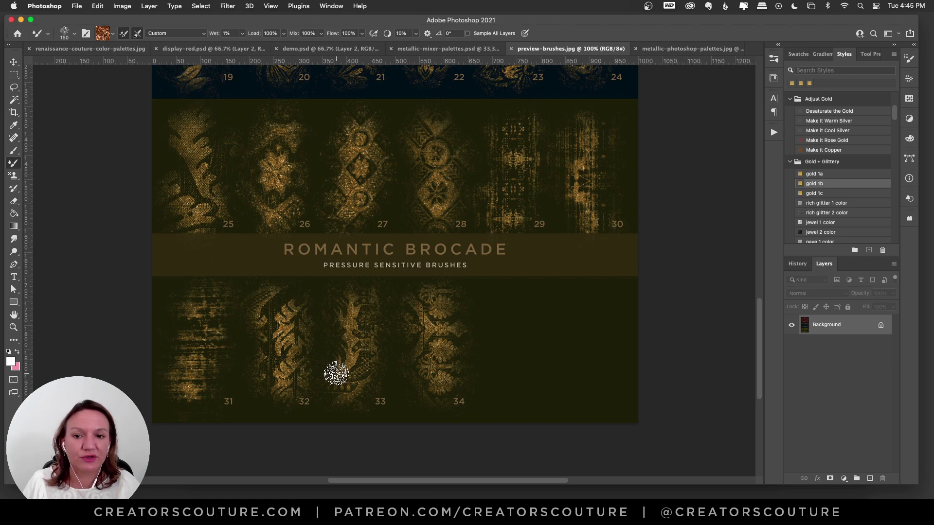
# - Review metallic-mixer-palettes.psd and preview-brushes.jpg, and switch to Google Chrome to show the Modern Renaissance product page
pyautogui.click(447, 49)
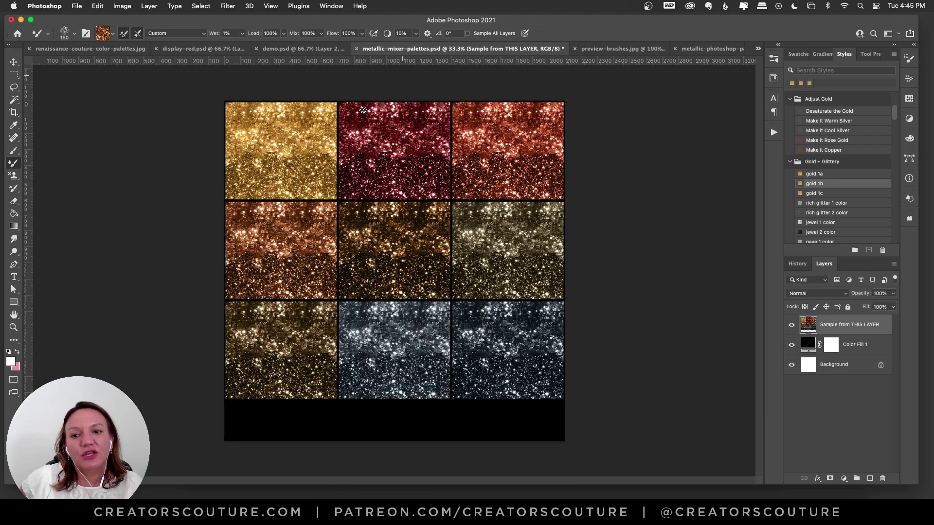
pyautogui.click(603, 48)
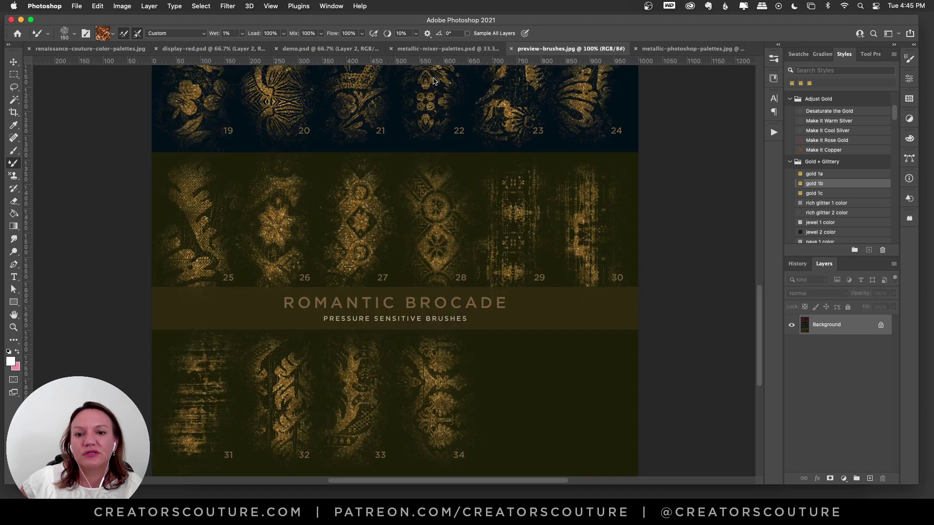
pyautogui.click(425, 49)
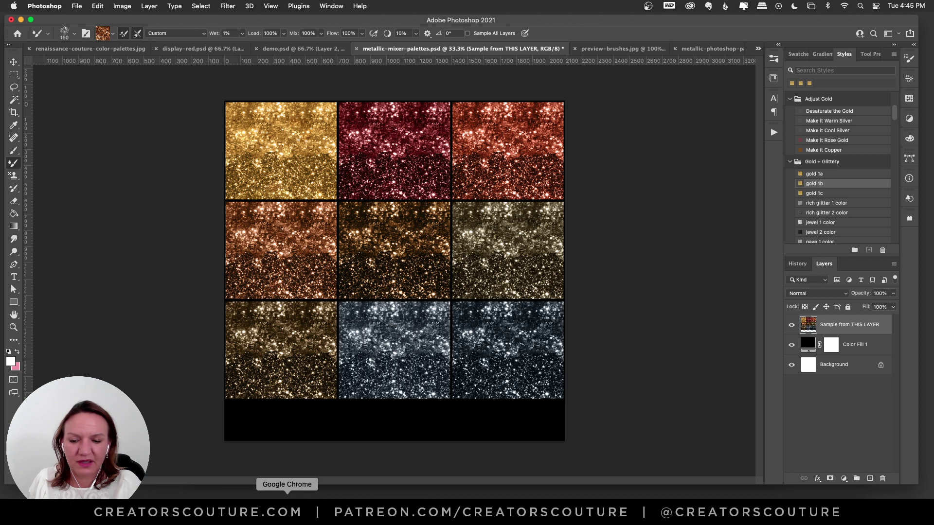
pyautogui.click(287, 504)
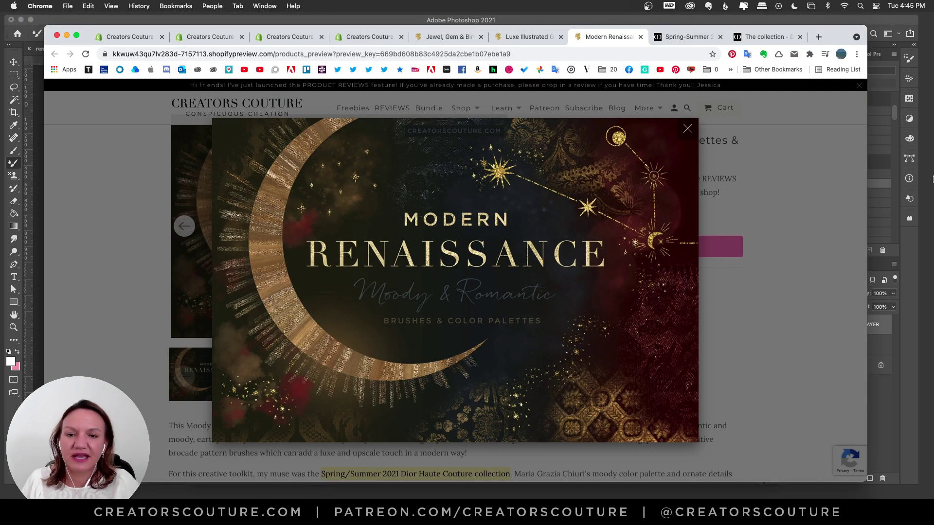